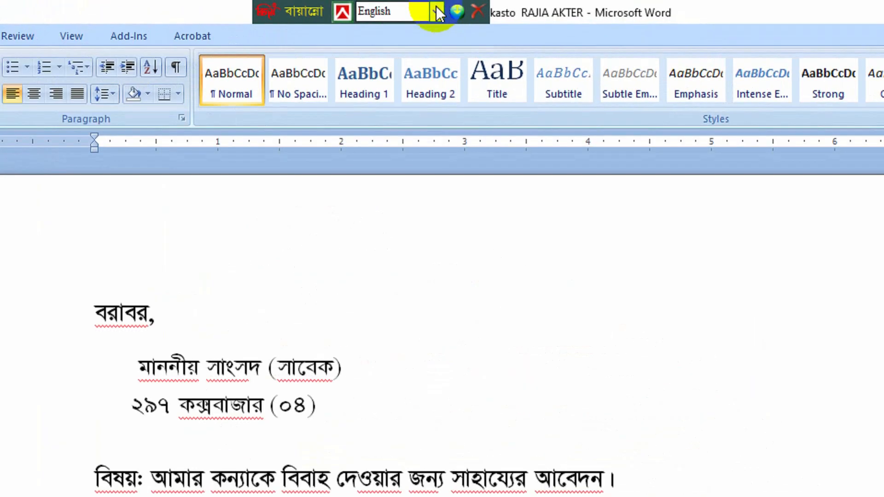
# Switch the Bijoy keyboard layout to Bijoy Classic and open Word's Save As dialog
pyautogui.click(827, 11)
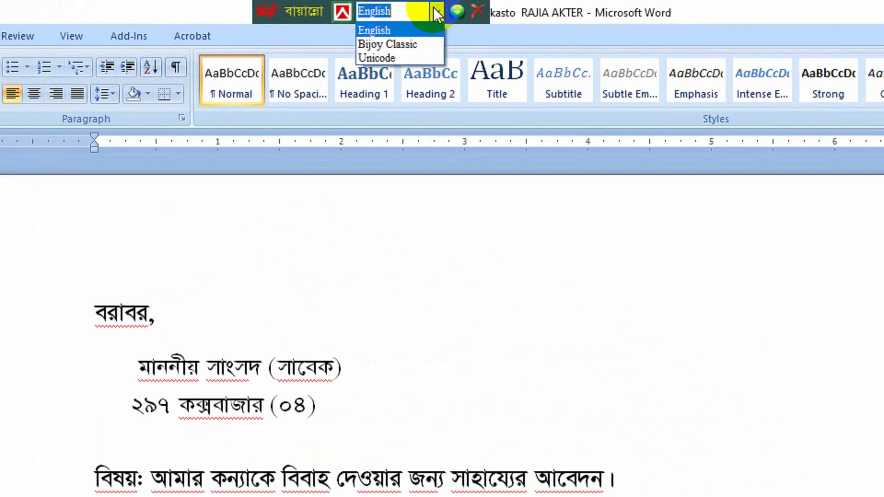
pyautogui.click(410, 44)
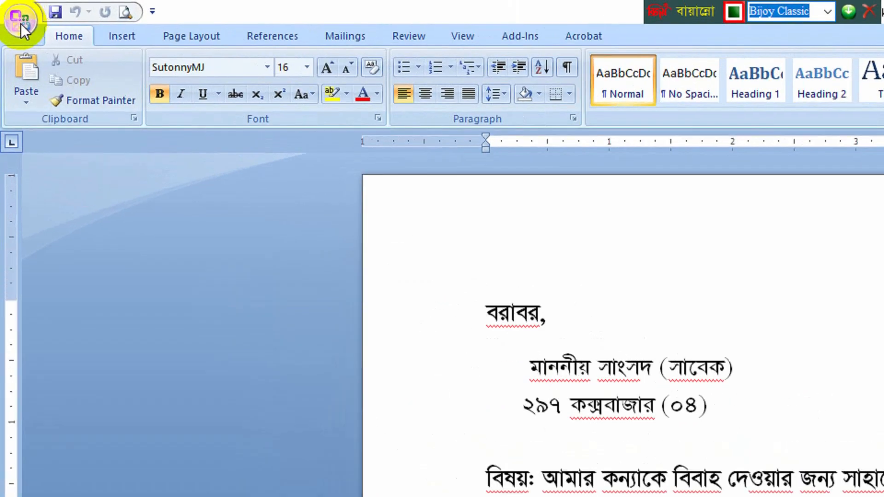
pyautogui.click(21, 29)
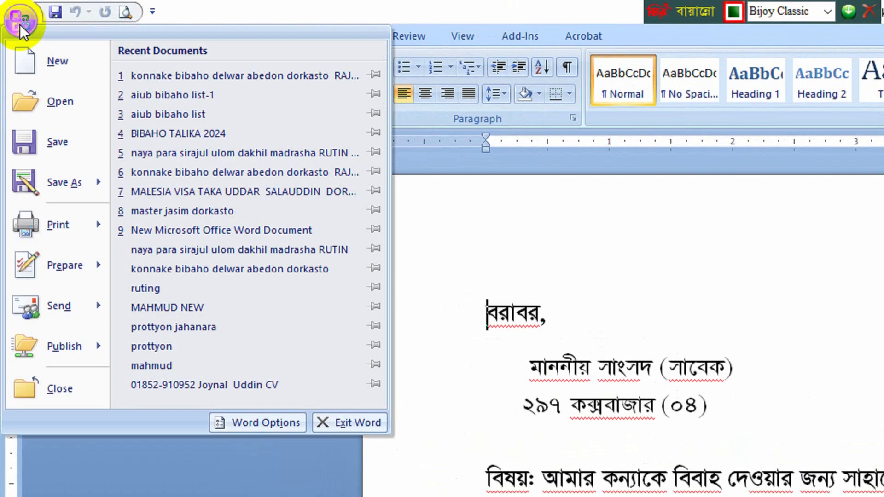
pyautogui.click(66, 181)
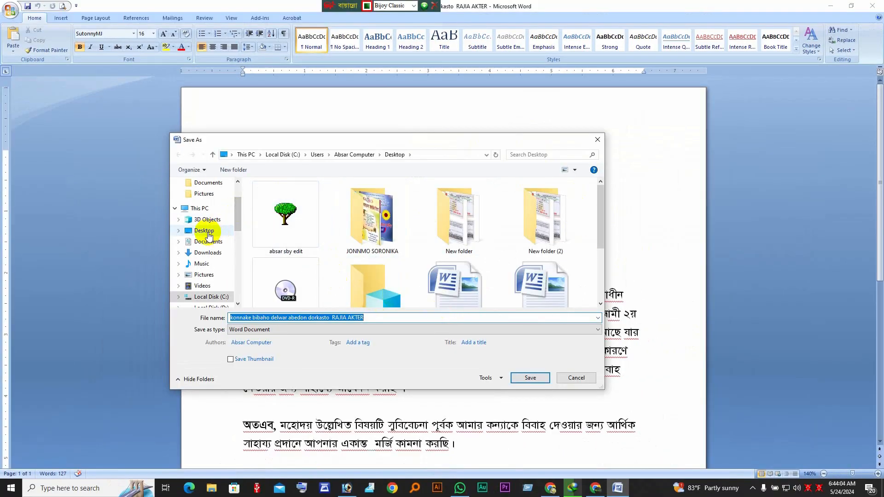
# Publish the letter to the Desktop as a PDF, with 'Open file after publishing' ticked
pyautogui.click(205, 231)
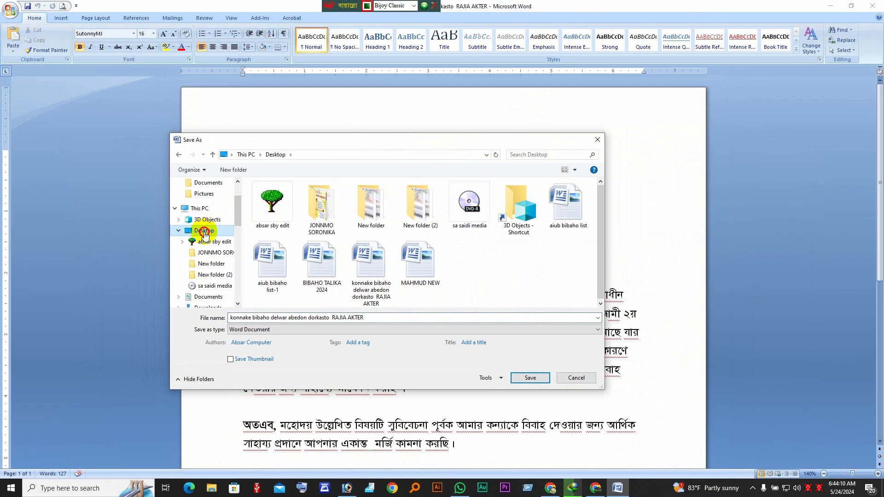
pyautogui.doubleClick(204, 230)
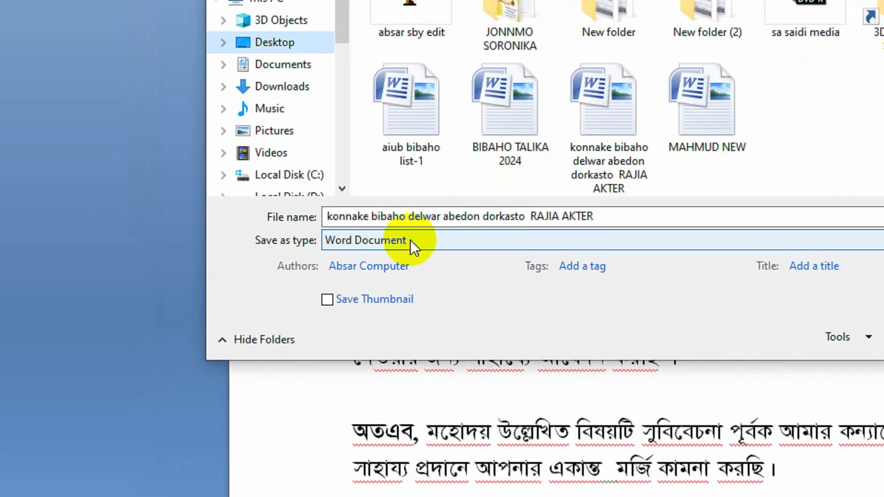
pyautogui.click(410, 239)
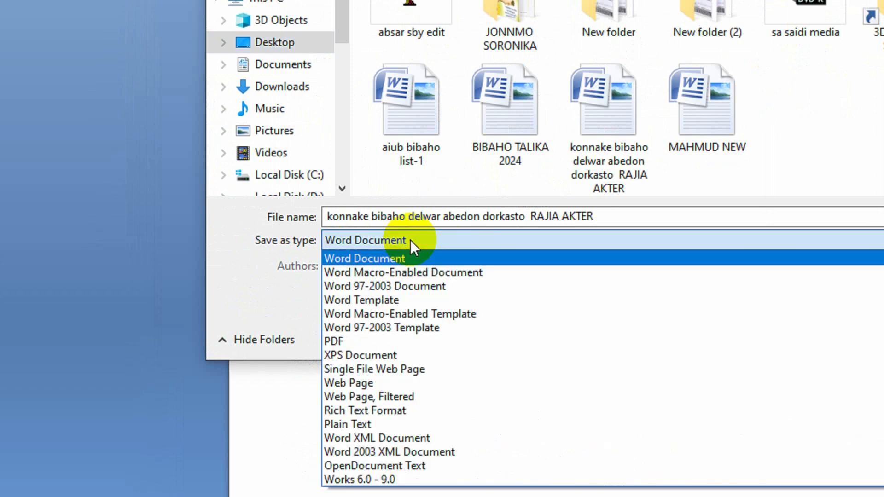
pyautogui.click(377, 340)
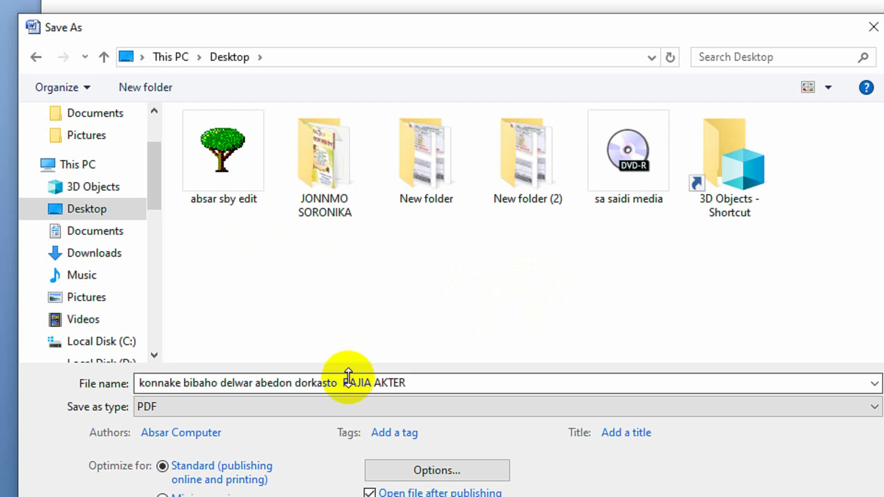
pyautogui.click(112, 219)
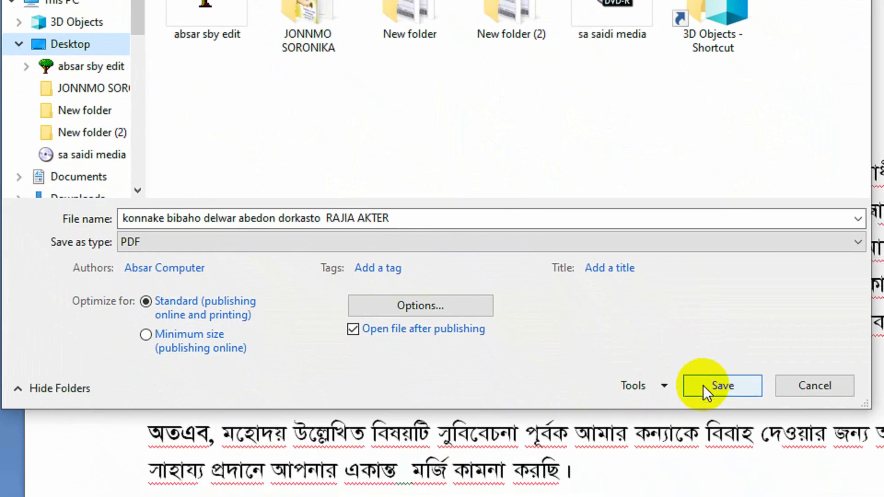
pyautogui.click(705, 386)
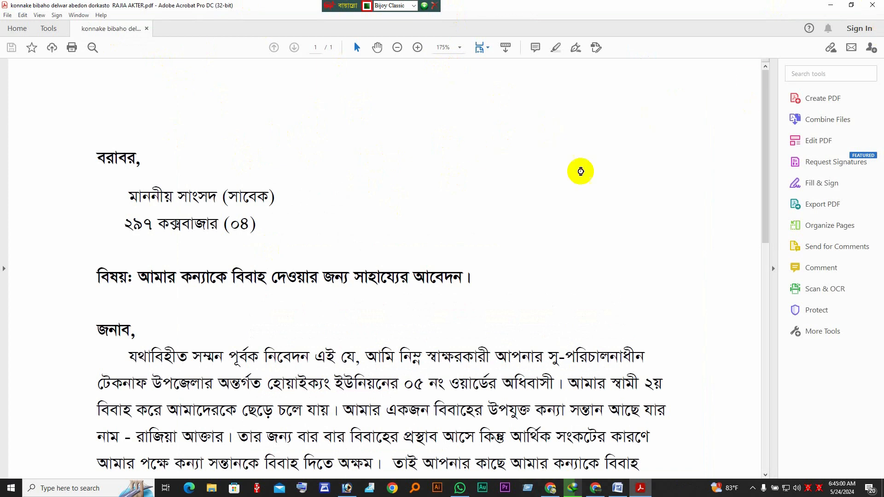
# Close the Acrobat PDF preview, then close the Word letter
pyautogui.click(871, 5)
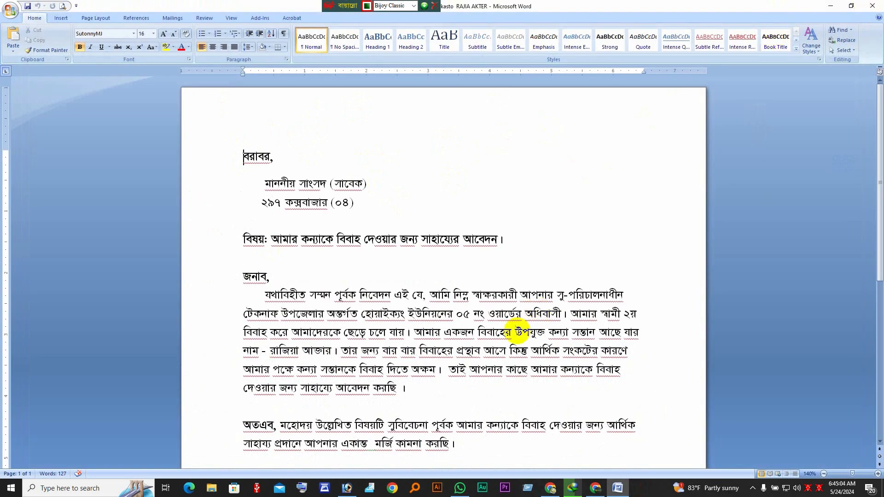
pyautogui.scroll(-5, 517, 332)
pyautogui.scroll(-1, 517, 331)
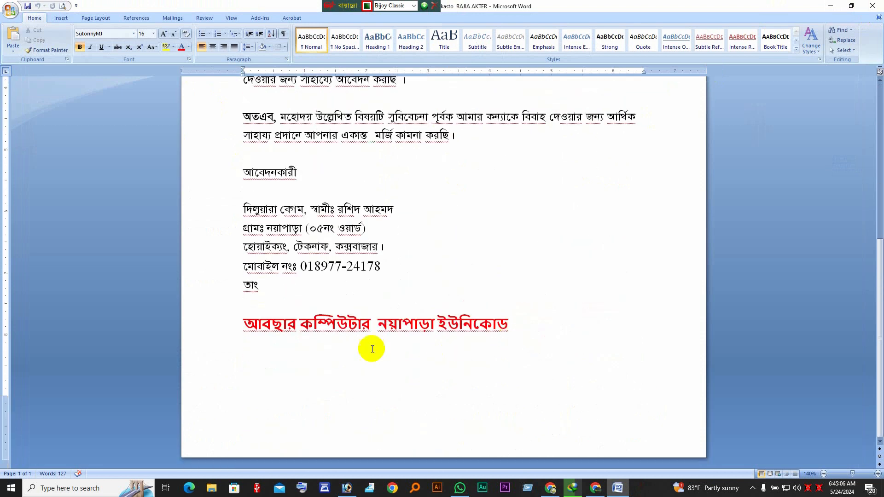
pyautogui.moveTo(242, 323); pyautogui.dragTo(482, 327)
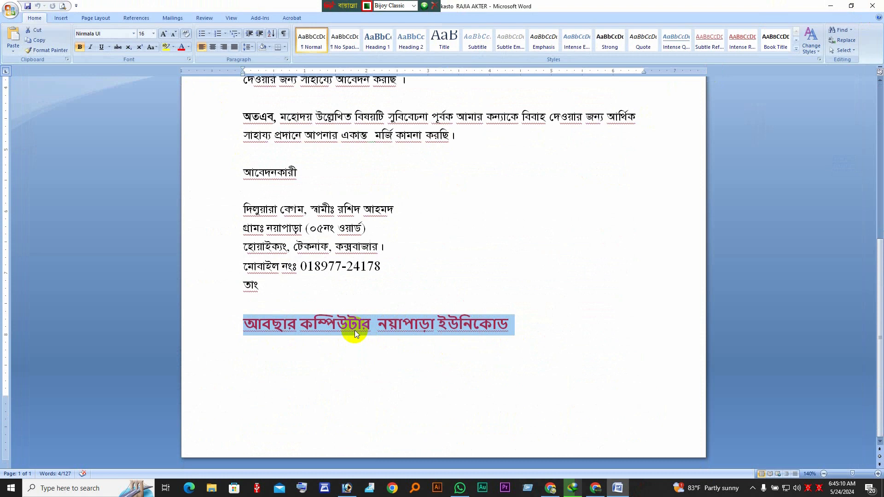
pyautogui.click(873, 6)
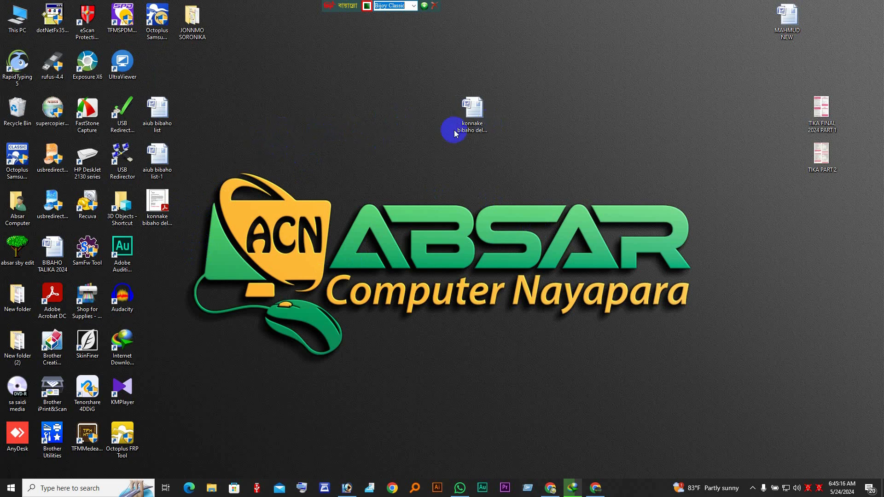
# Move the Word file icon aside and place the letter's PDF icon at the desktop centre
pyautogui.moveTo(483, 114); pyautogui.dragTo(831, 28)
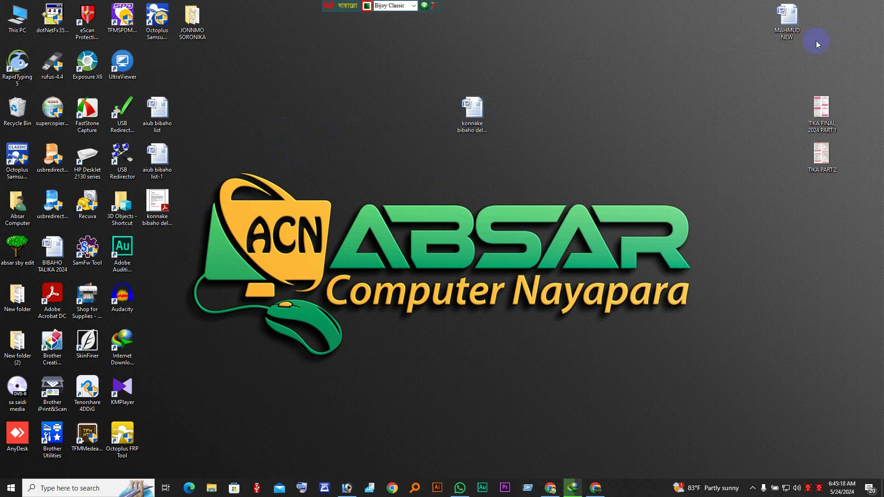
pyautogui.moveTo(157, 207); pyautogui.dragTo(451, 172)
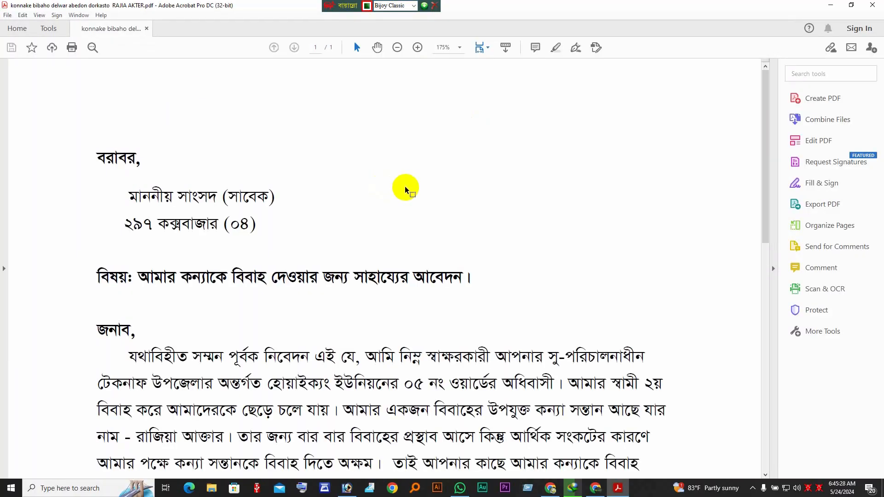
pyautogui.scroll(-10, 405, 189)
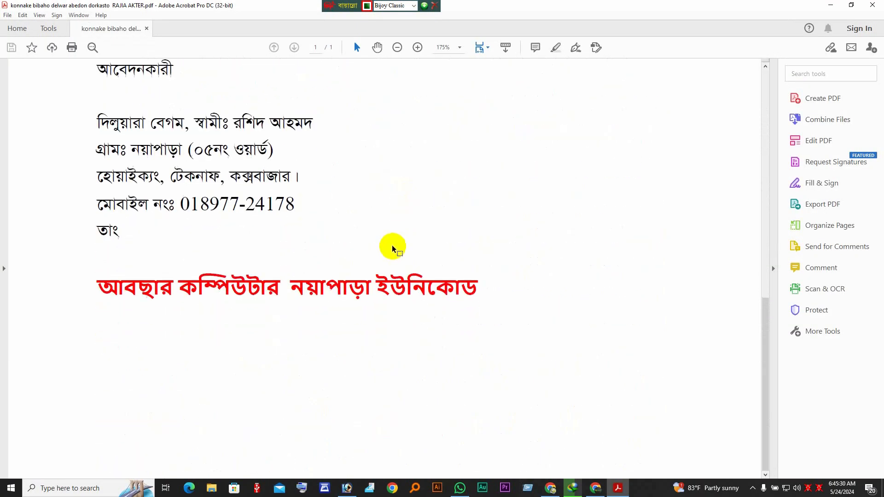
pyautogui.scroll(10, 392, 248)
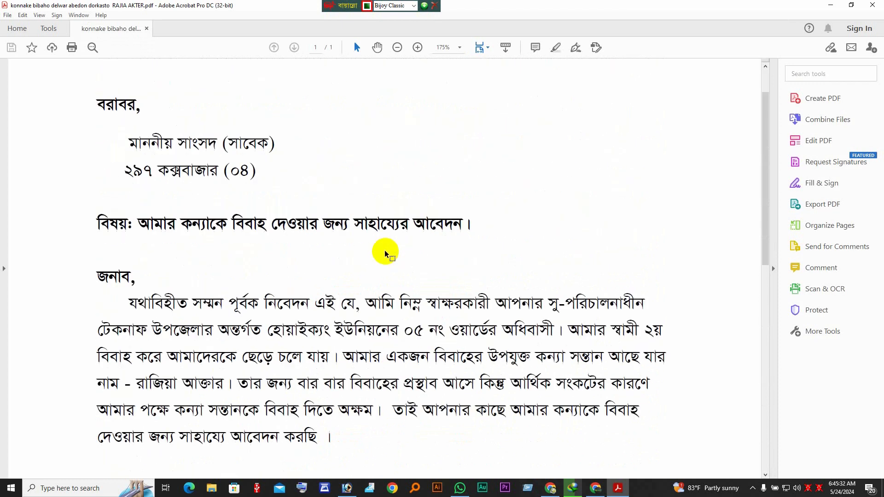
pyautogui.scroll(2, 386, 253)
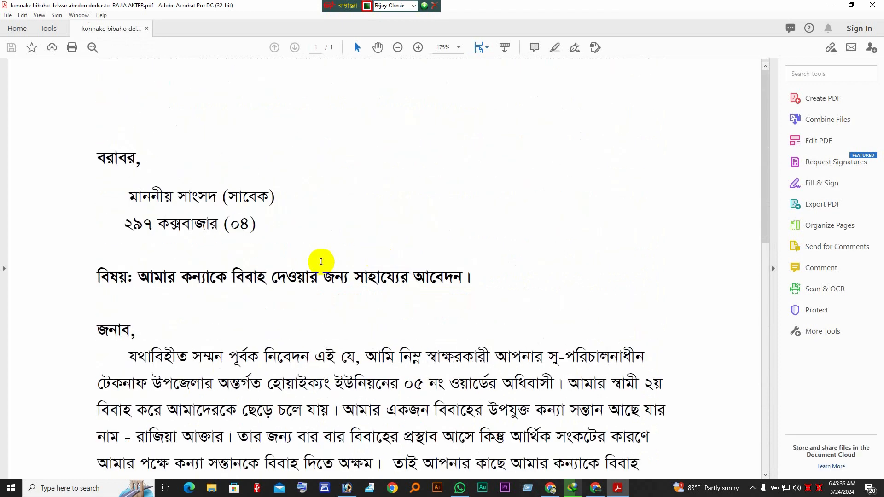
pyautogui.scroll(-3, 321, 261)
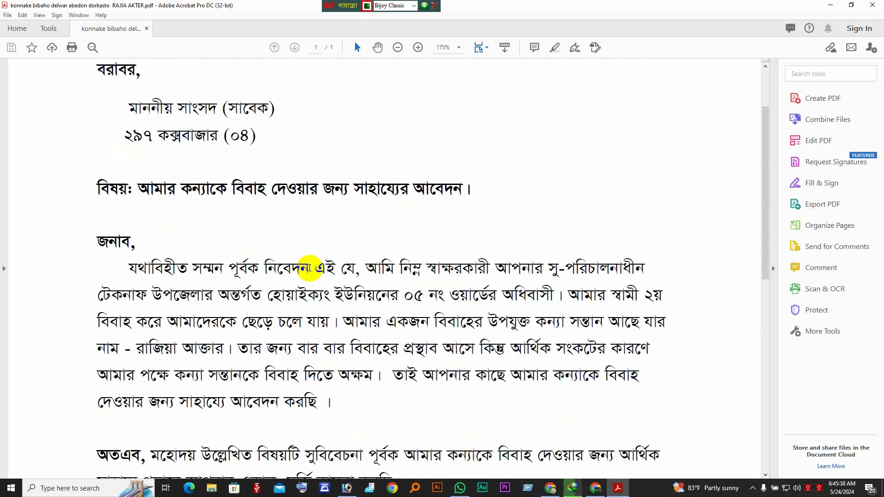
pyautogui.scroll(3, 249, 299)
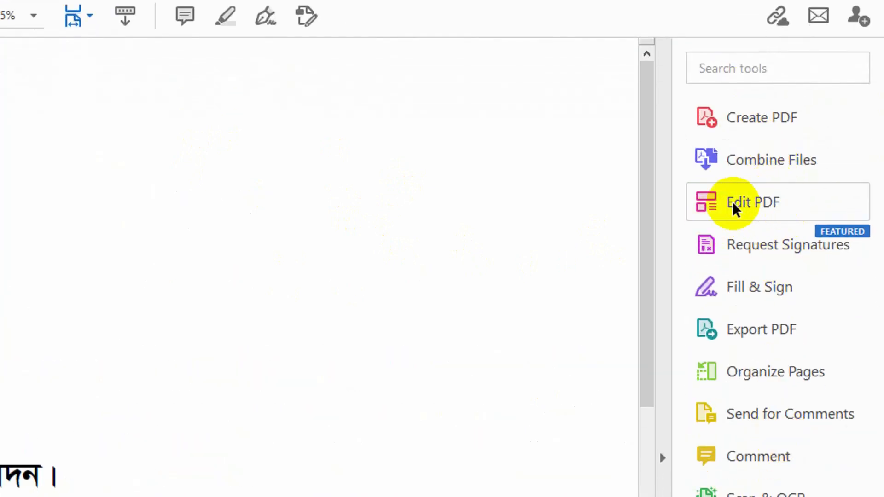
# Turn on Edit PDF and select the বরাবর and addressee text blocks
pyautogui.click(761, 205)
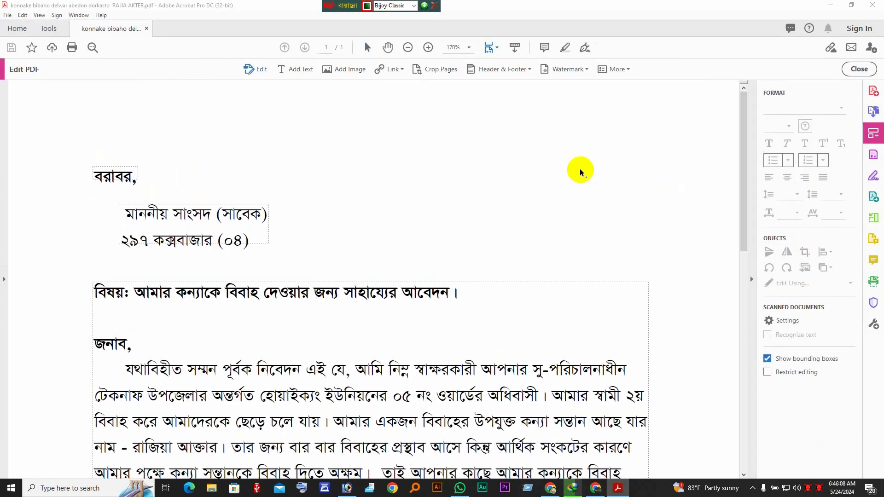
pyautogui.scroll(-5, 112, 248)
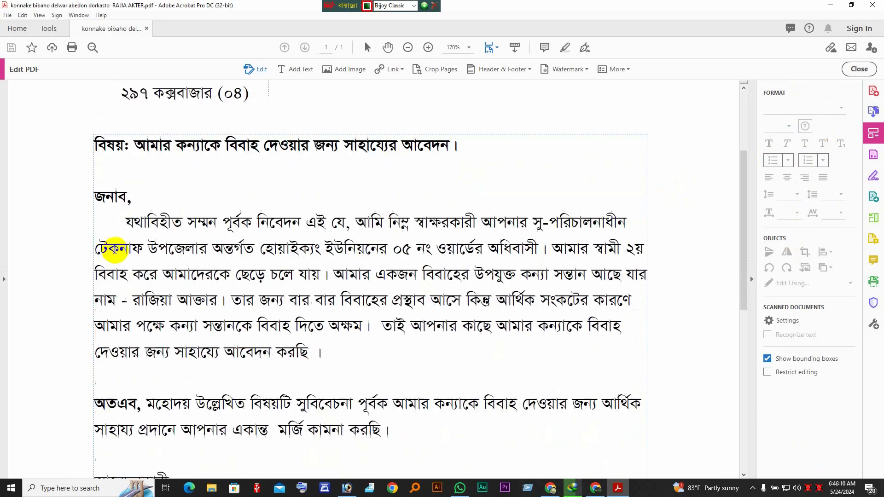
pyautogui.scroll(-5, 115, 255)
pyautogui.scroll(7, 120, 253)
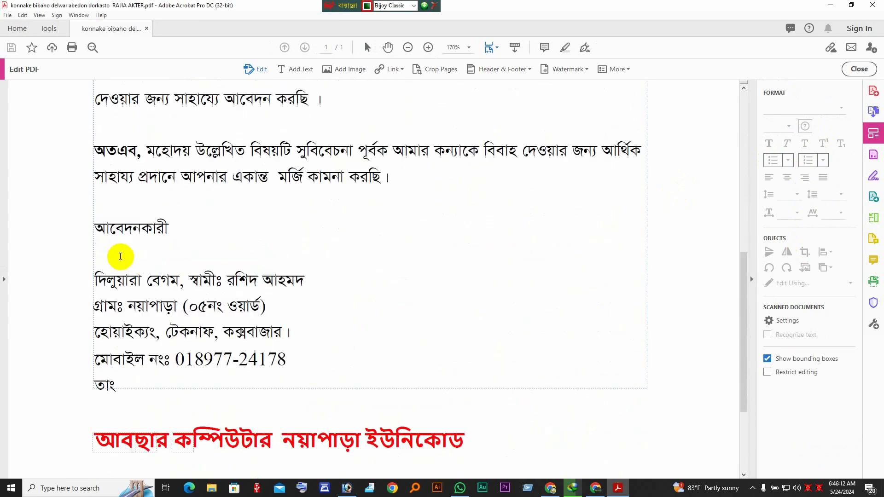
pyautogui.scroll(-8, 130, 255)
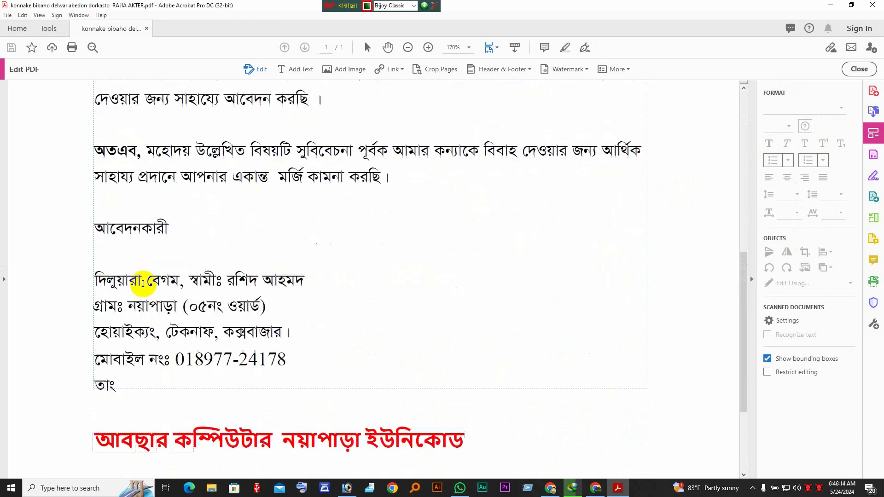
pyautogui.scroll(8, 172, 256)
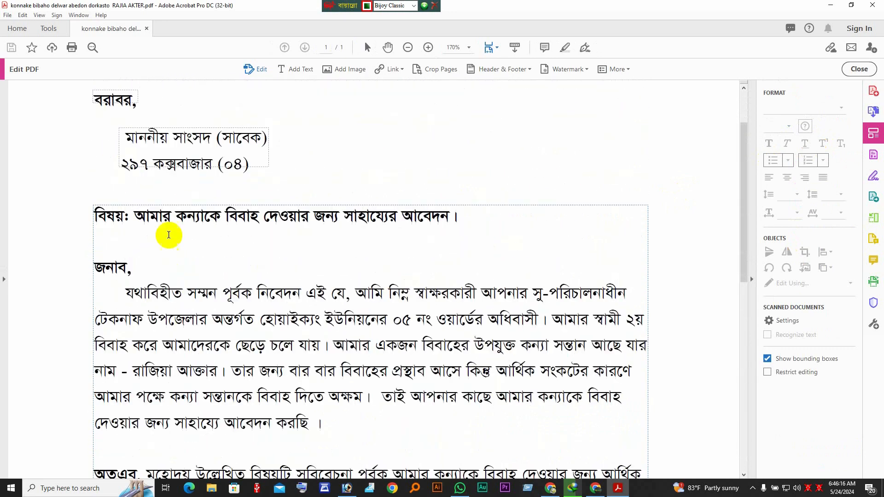
pyautogui.scroll(2, 179, 158)
pyautogui.click(121, 174)
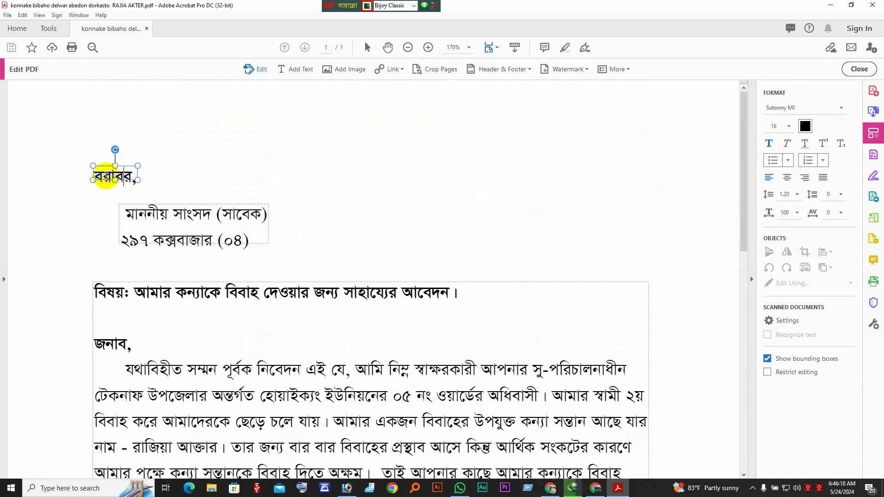
pyautogui.click(183, 213)
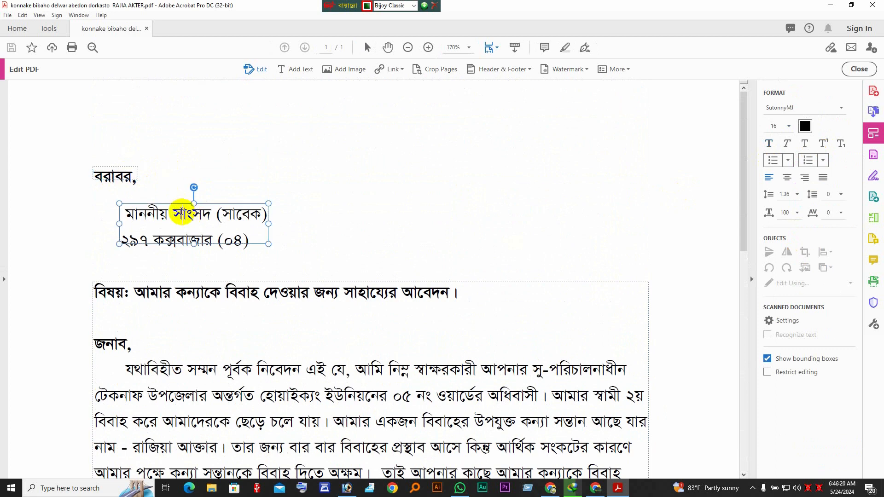
# Click into the letter's body text and select the second বার on the নাম line
pyautogui.scroll(-1, 182, 213)
pyautogui.scroll(-1, 182, 204)
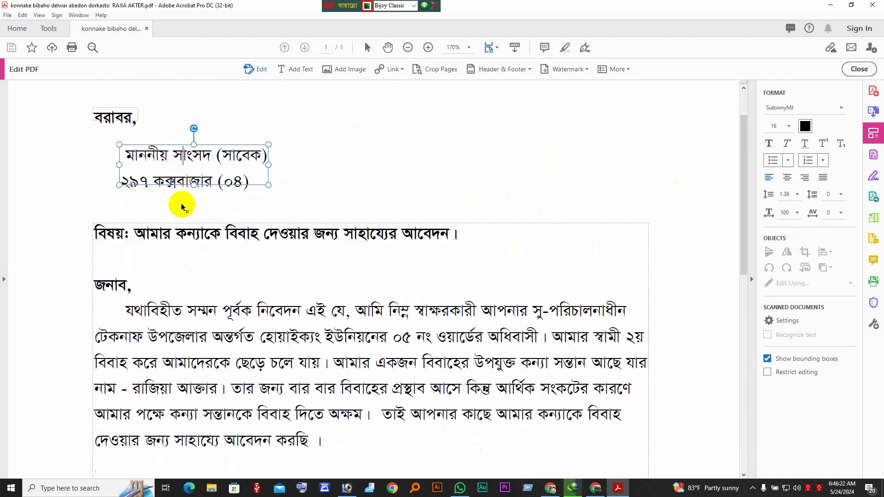
pyautogui.scroll(1, 182, 203)
pyautogui.click(145, 185)
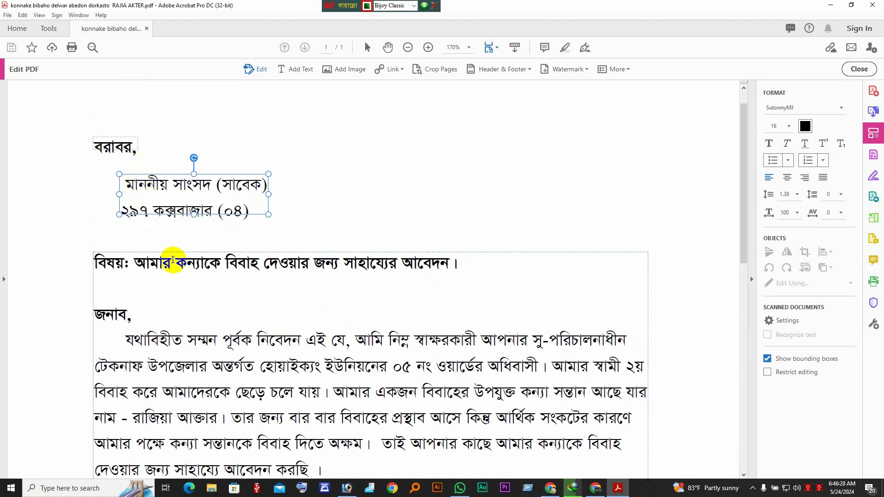
pyautogui.click(175, 262)
pyautogui.click(175, 262)
pyautogui.scroll(-3, 189, 261)
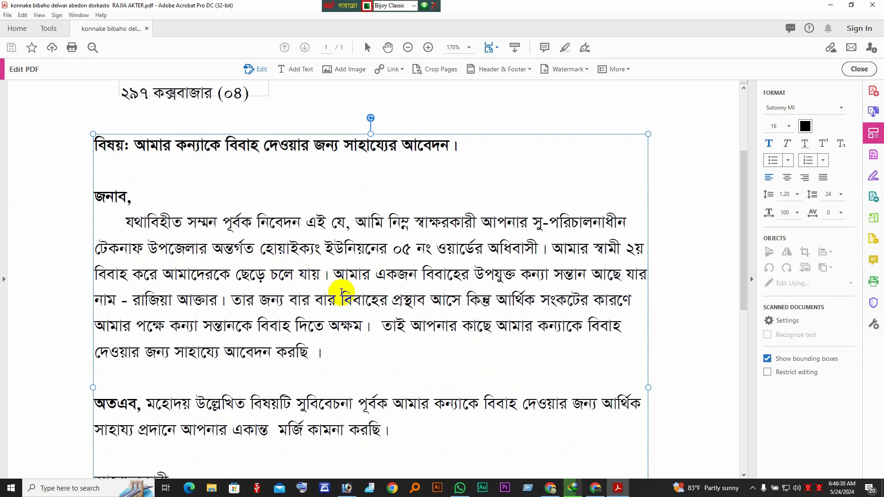
pyautogui.scroll(1, 341, 293)
pyautogui.scroll(-1, 341, 293)
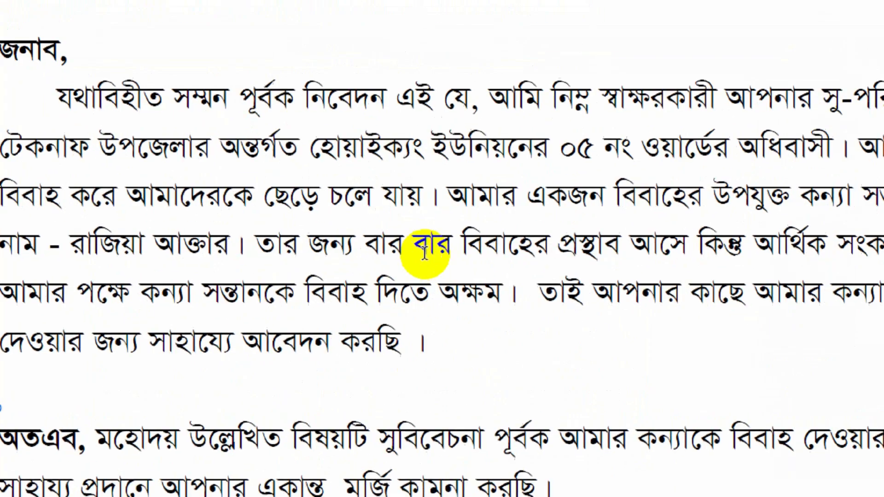
pyautogui.doubleClick(463, 243)
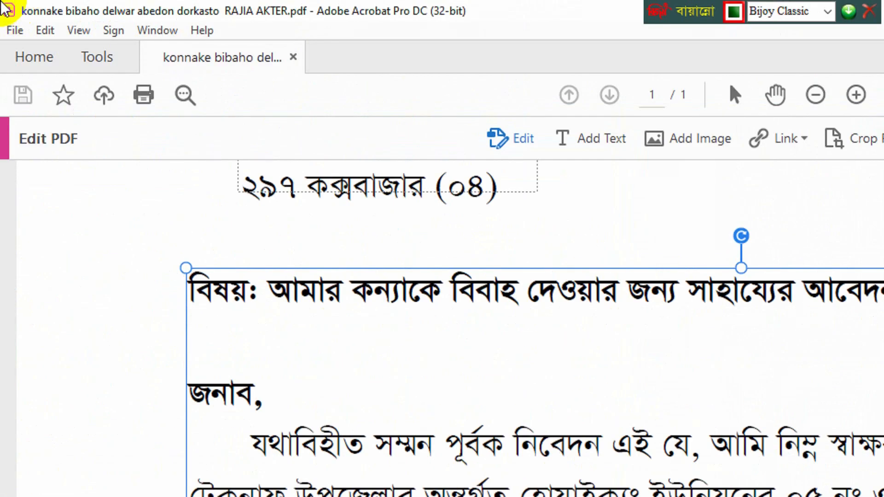
# Keep Bijoy Classic as the layout and retype the words বার and আসে
pyautogui.click(827, 11)
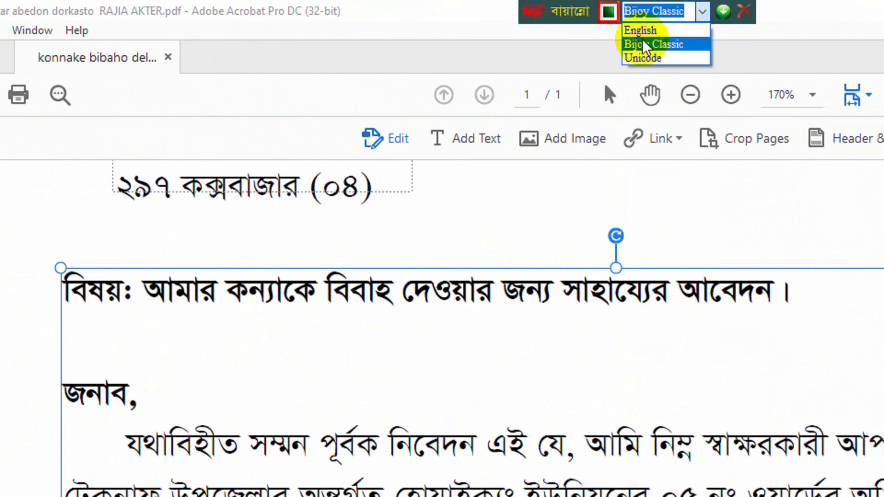
pyautogui.click(646, 46)
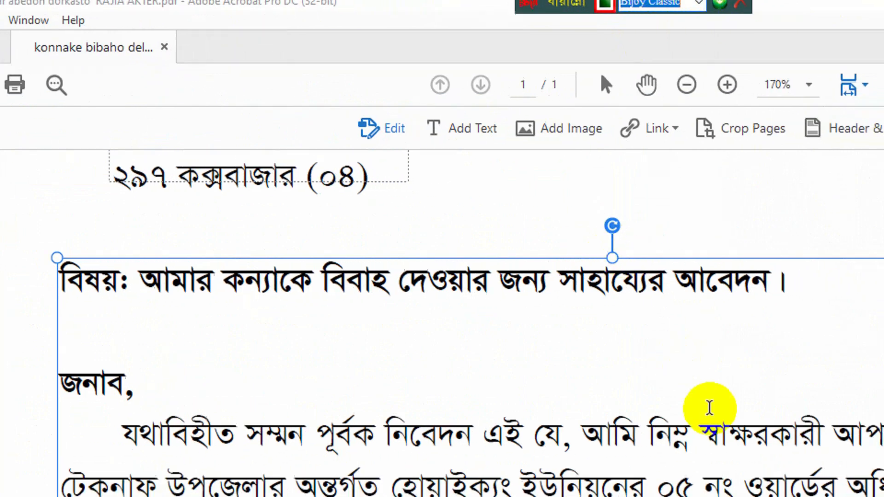
pyautogui.doubleClick(488, 468)
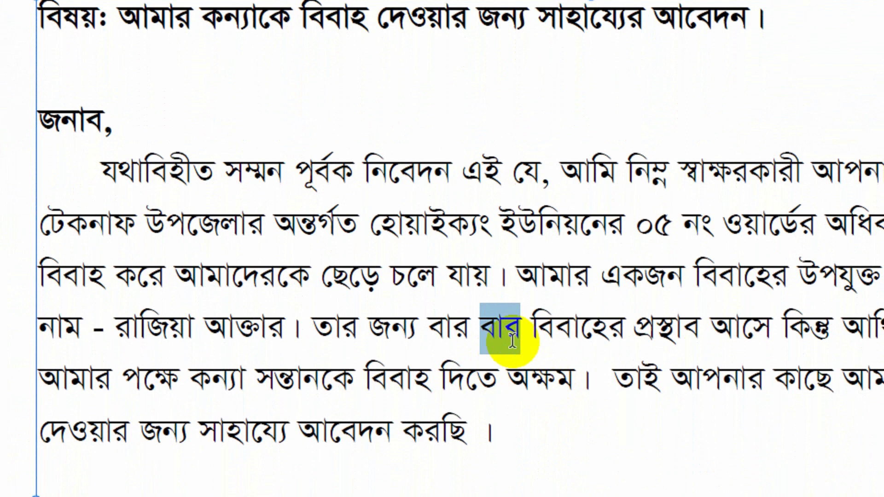
pyautogui.write('ব')
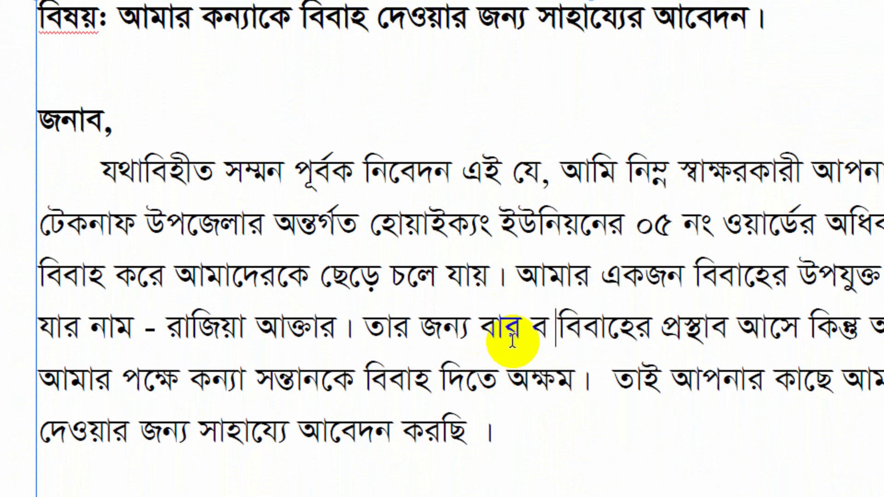
pyautogui.write('ার')
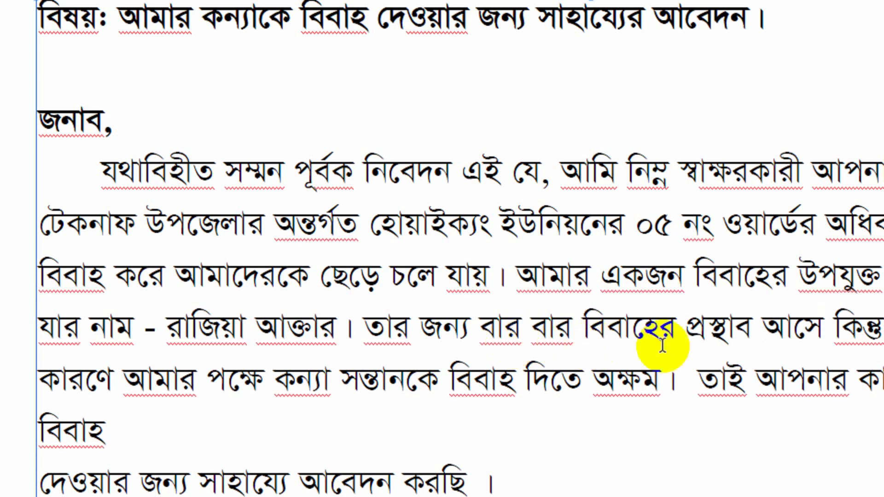
pyautogui.doubleClick(780, 329)
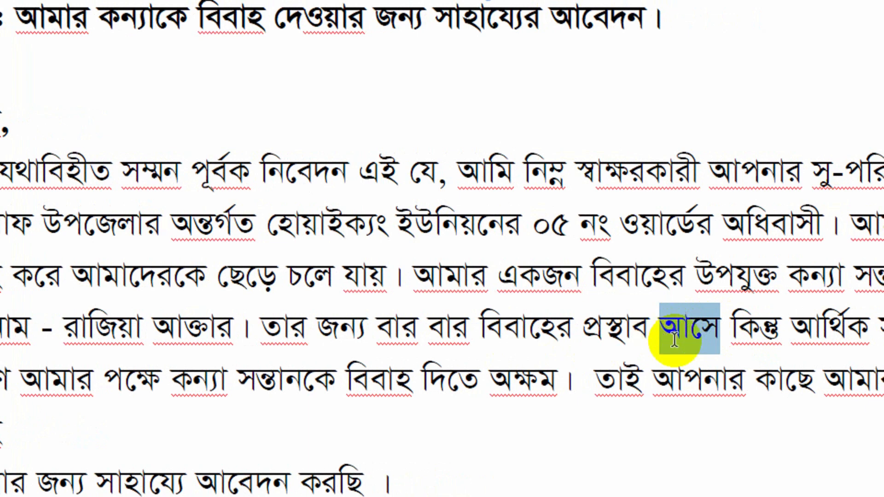
pyautogui.write('আ')
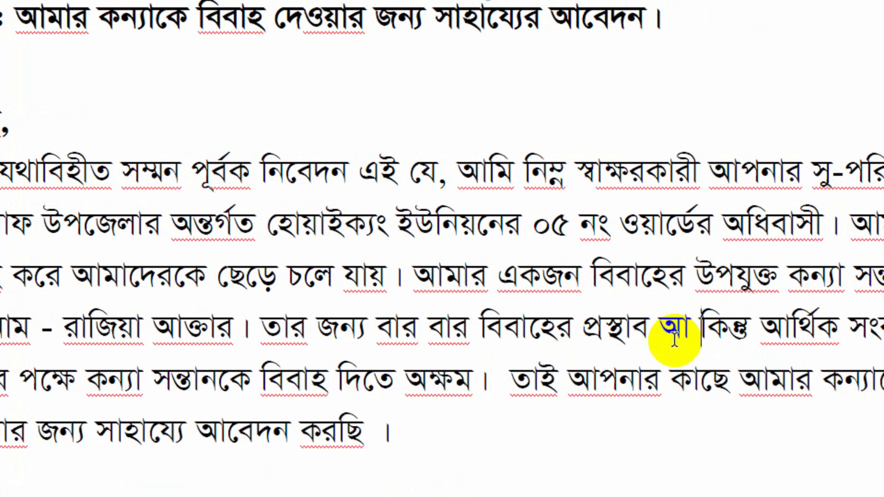
pyautogui.write('সে')
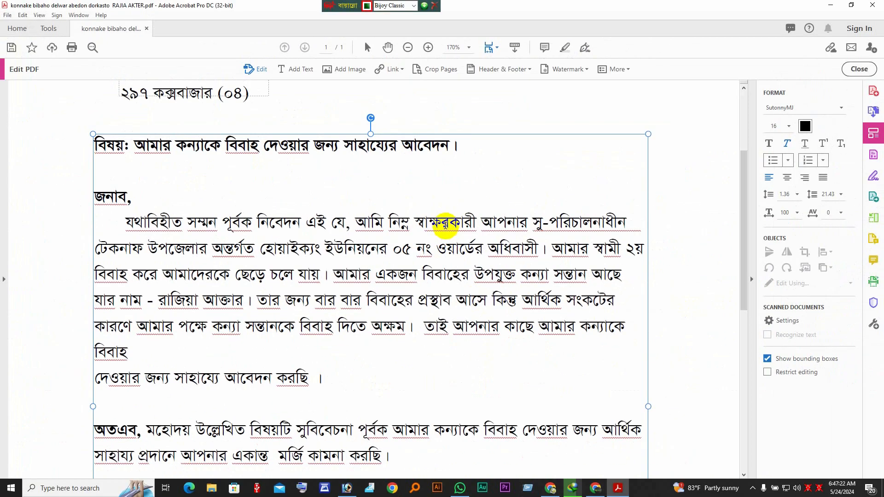
# Select the red name fragments below the তাং line one by one to inspect them
pyautogui.scroll(-5, 507, 230)
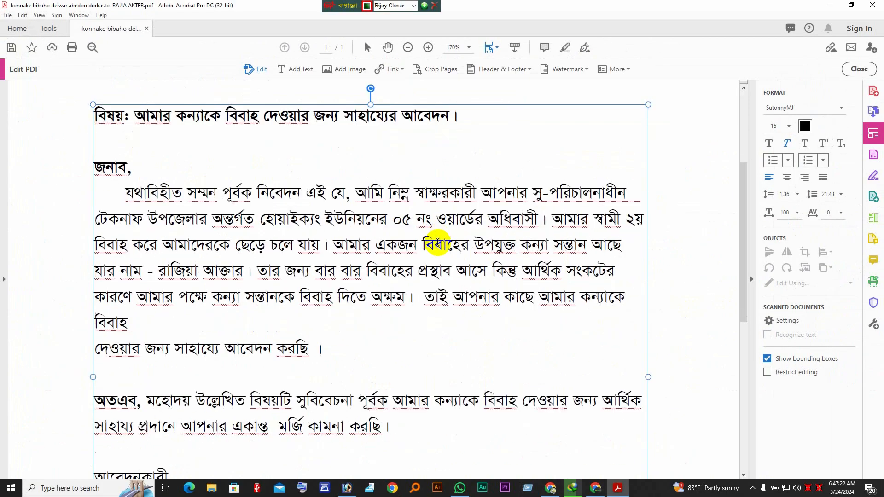
pyautogui.scroll(-4, 436, 250)
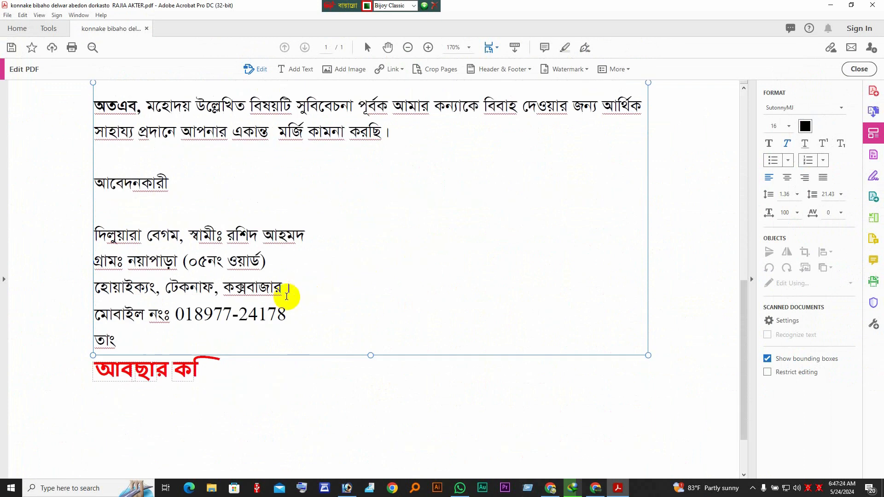
pyautogui.scroll(-1, 244, 313)
pyautogui.scroll(-1, 244, 313)
pyautogui.click(191, 313)
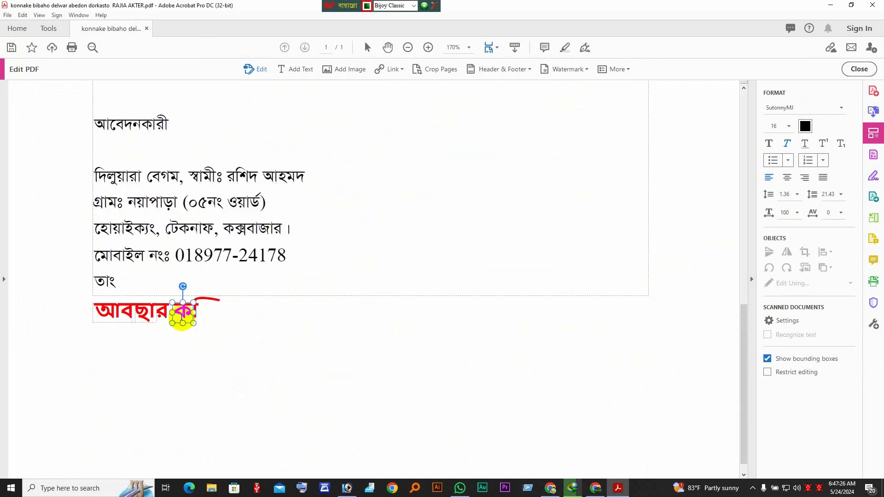
pyautogui.click(201, 318)
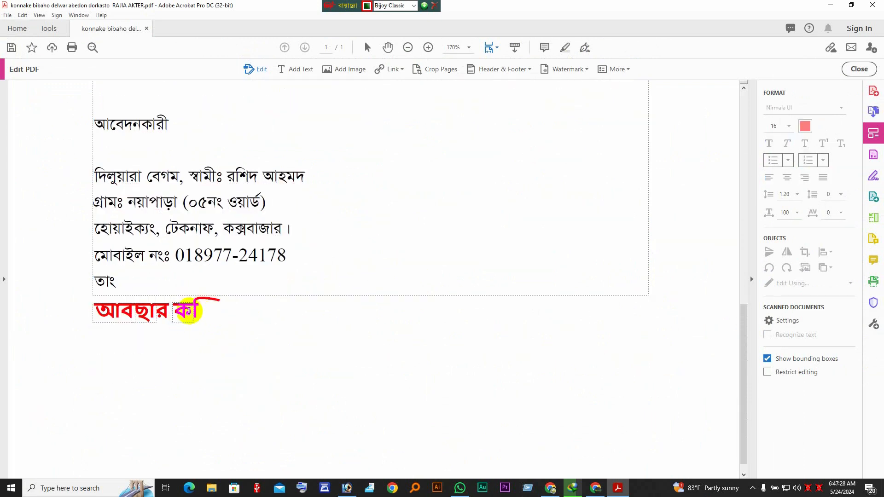
pyautogui.click(138, 316)
pyautogui.click(104, 318)
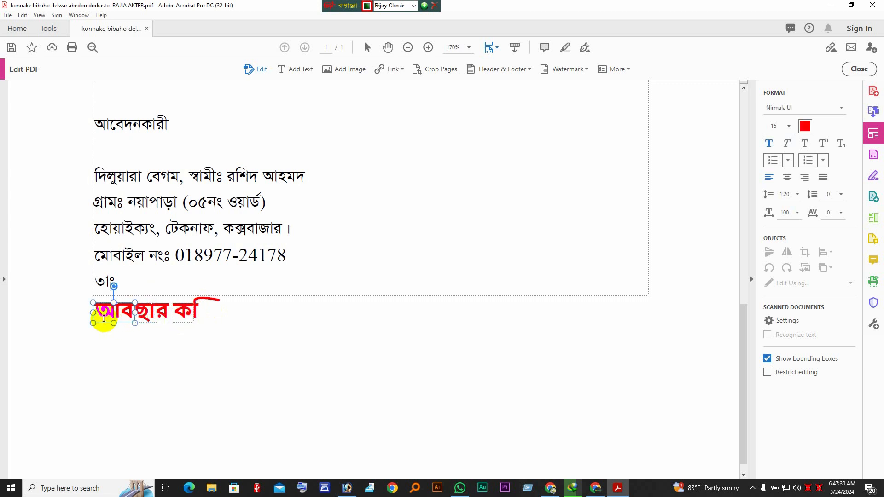
pyautogui.click(144, 310)
pyautogui.click(169, 313)
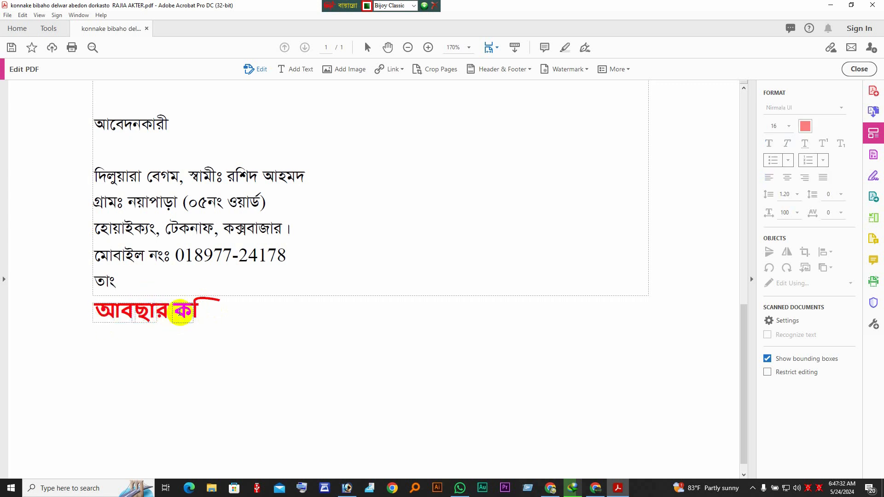
pyautogui.click(180, 312)
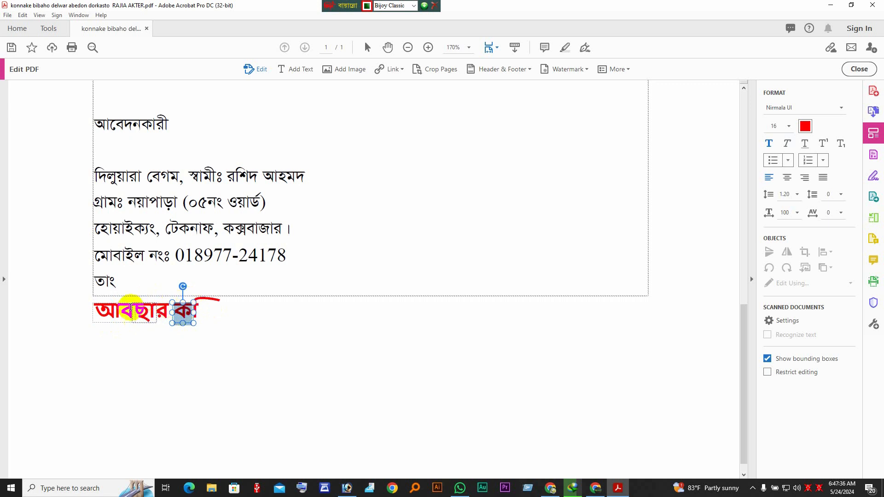
pyautogui.click(123, 317)
pyautogui.click(183, 313)
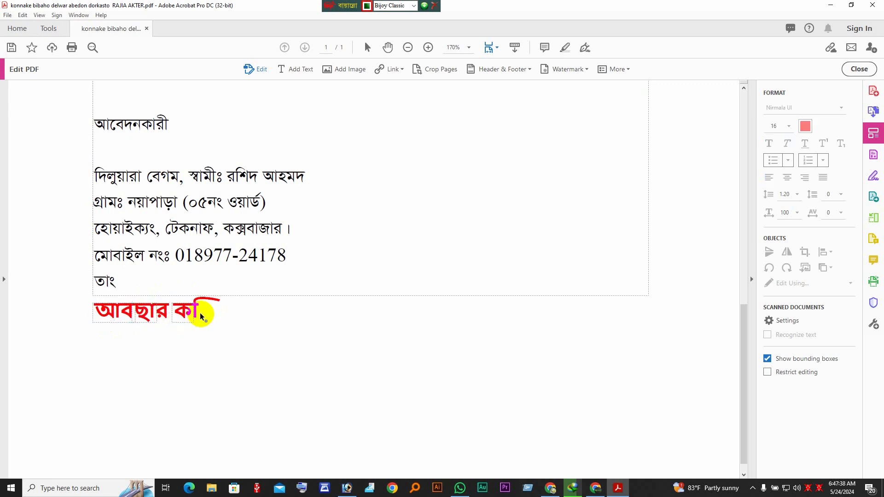
# Select the end of the husband's name, then the remaining red name fragments
pyautogui.scroll(3, 186, 312)
pyautogui.doubleClick(323, 265)
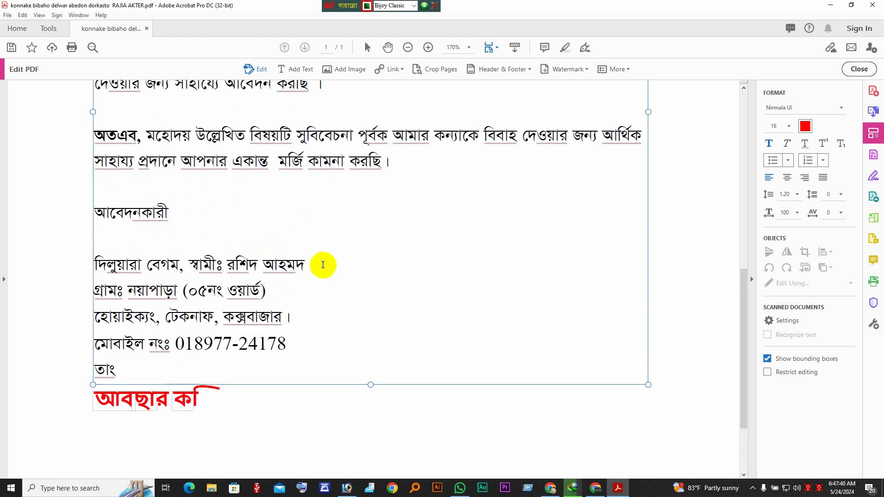
pyautogui.scroll(1, 226, 405)
pyautogui.click(226, 404)
pyautogui.click(146, 434)
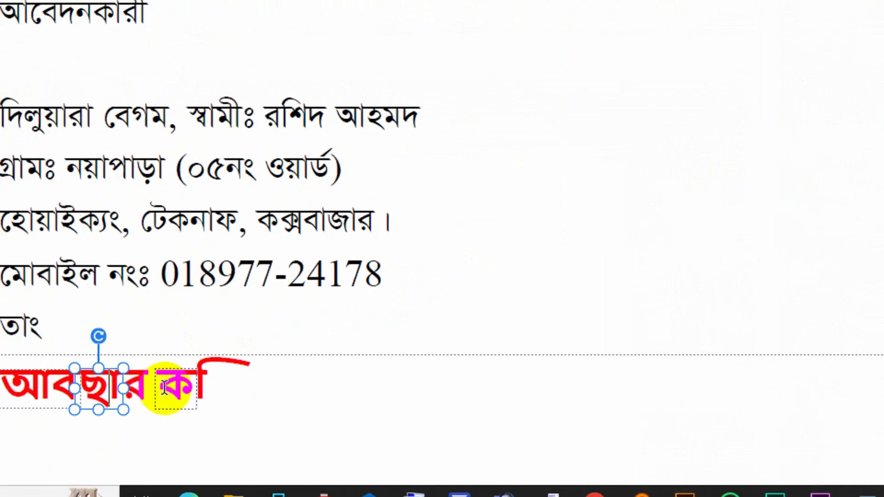
pyautogui.click(174, 387)
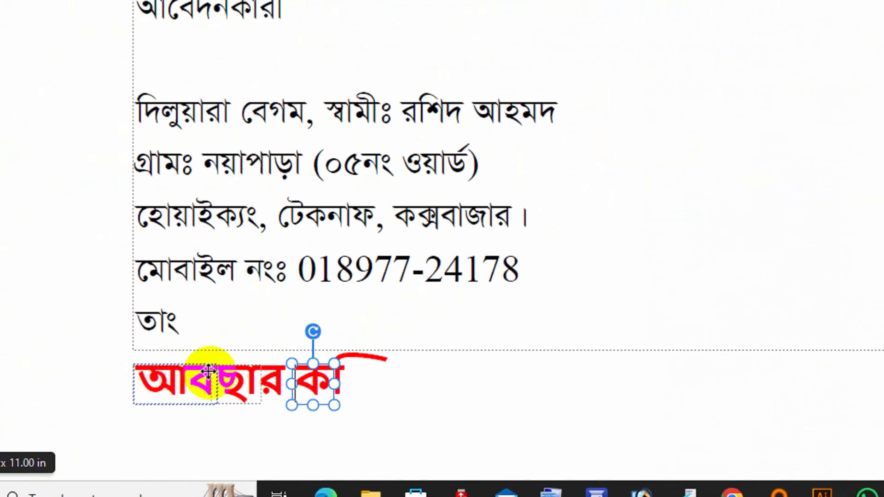
pyautogui.click(240, 379)
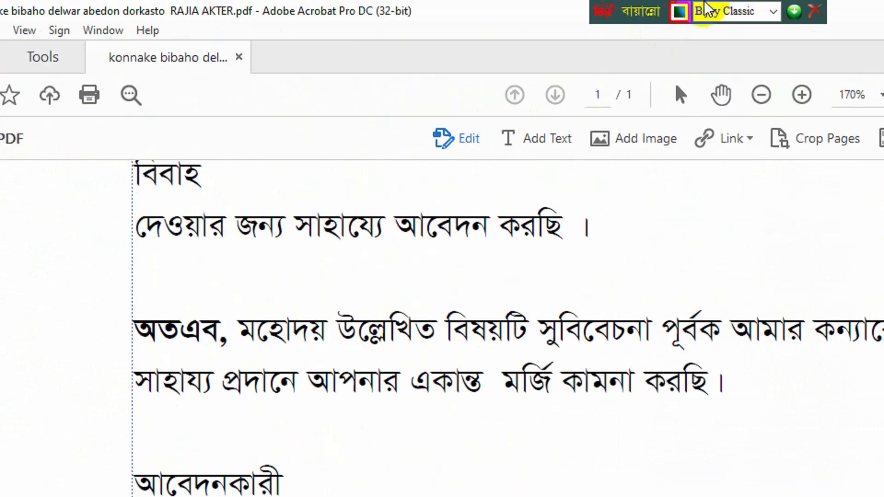
# Switch the typing layout to Unicode and retype the first red fragment of the applicant's name
pyautogui.click(682, 12)
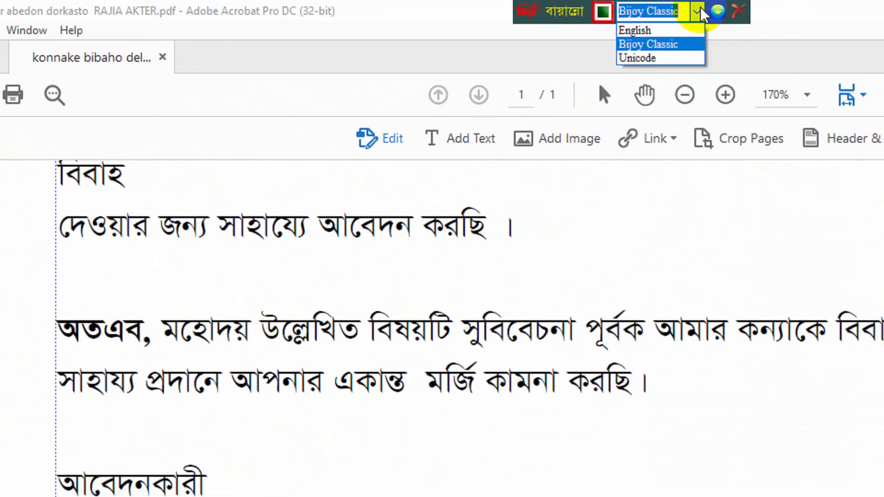
pyautogui.click(648, 58)
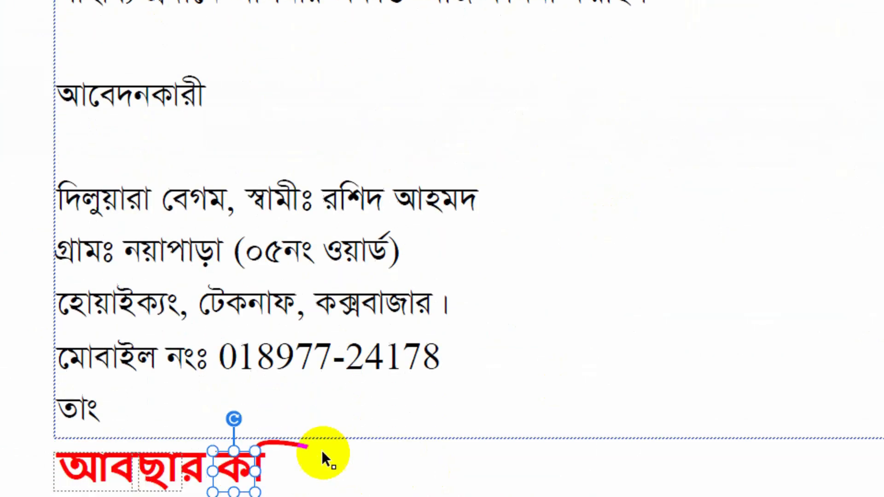
pyautogui.hotkey('ctrl', 'a')
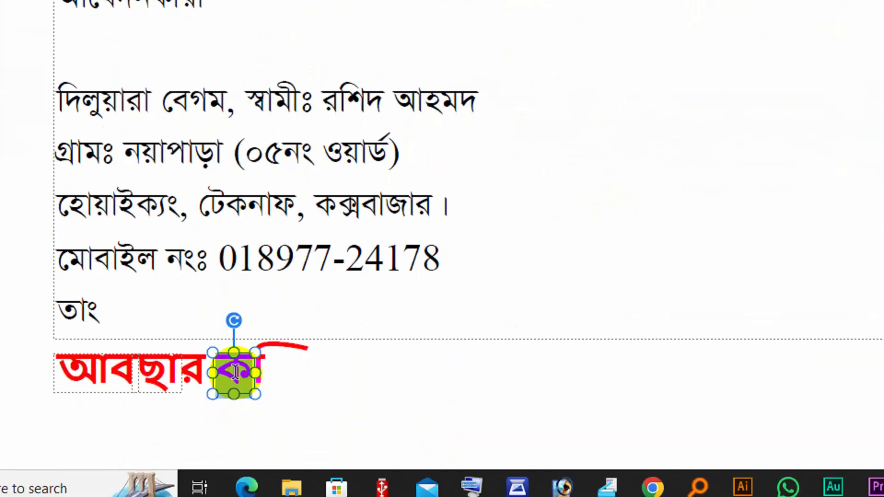
pyautogui.click(182, 371)
pyautogui.click(110, 371)
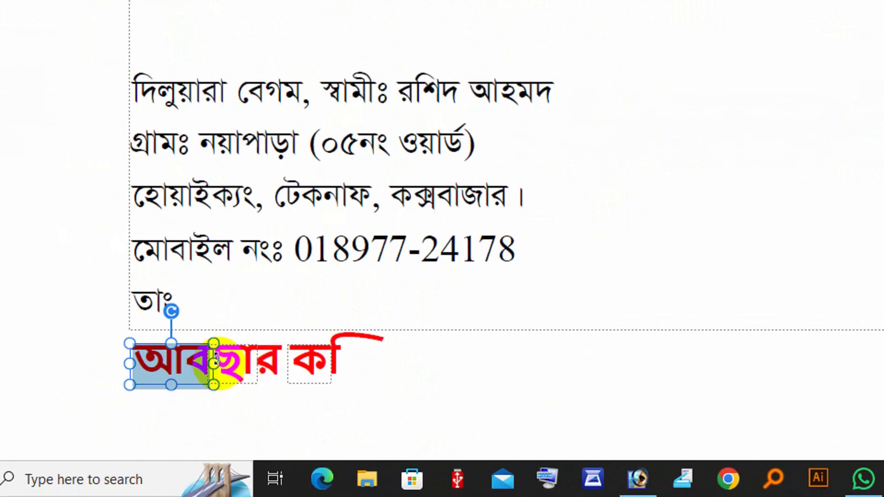
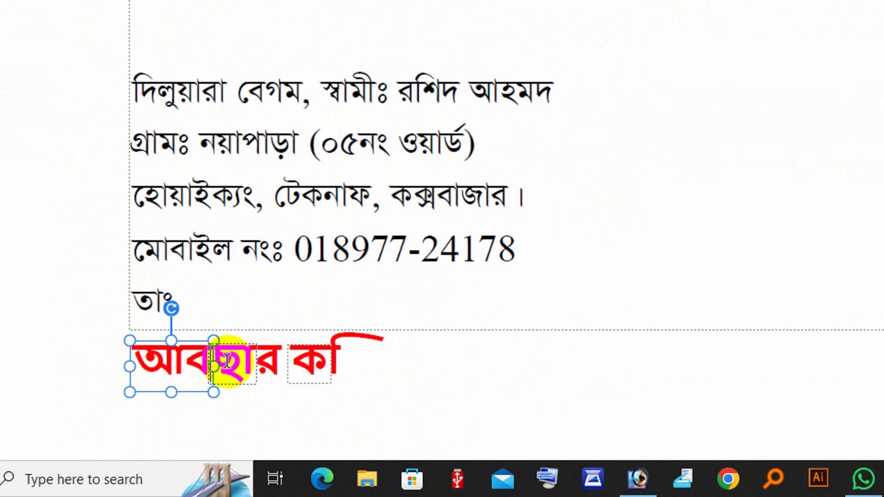
# Delete the stray red fragments and type the rest of the applicant's two-word name in red
pyautogui.click(247, 366)
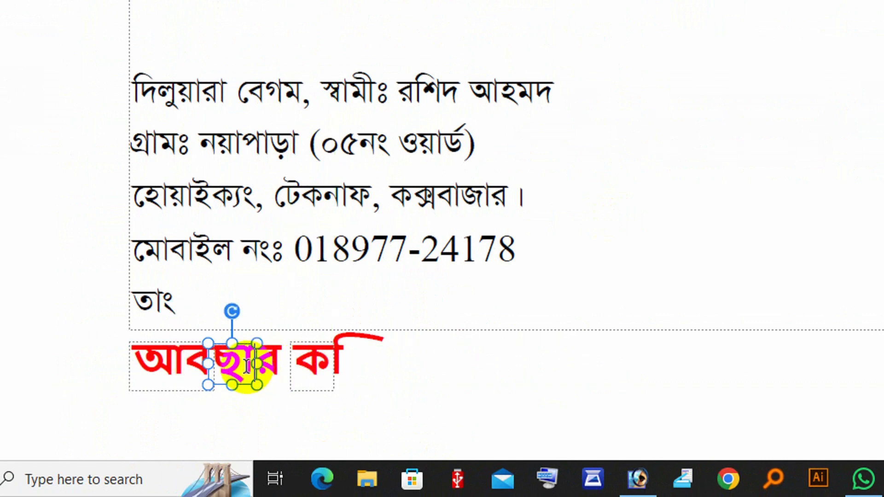
pyautogui.press('BackSpace')
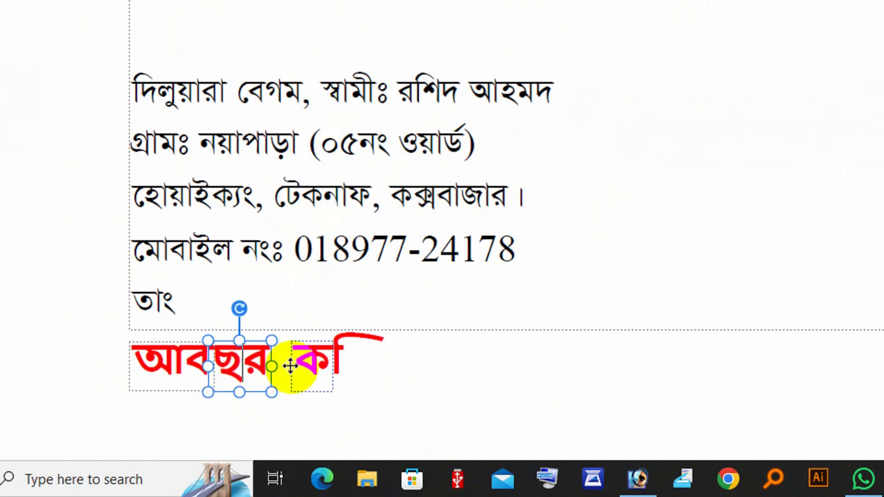
pyautogui.press('BackSpace')
pyautogui.click(335, 368)
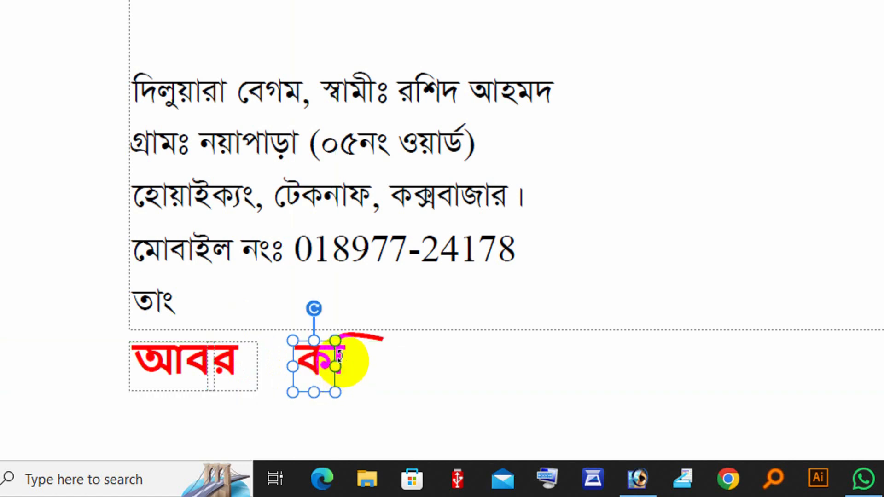
pyautogui.press('BackSpace')
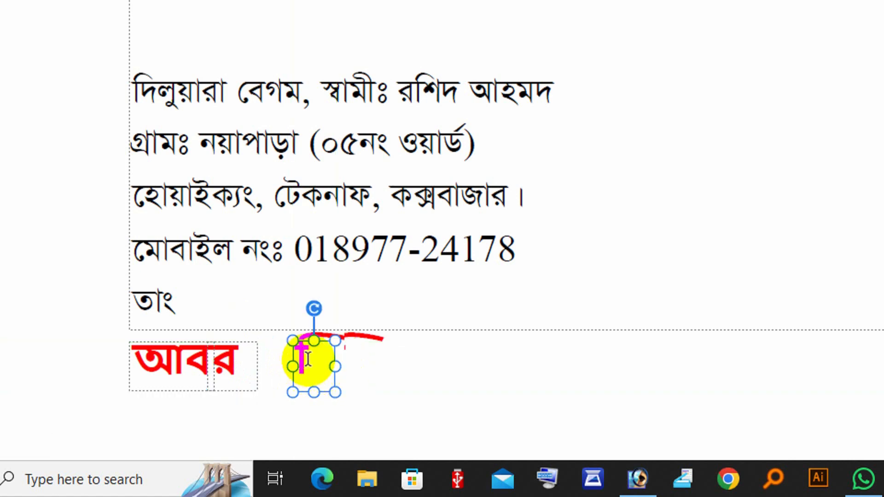
pyautogui.click(320, 359)
pyautogui.press('BackSpace')
pyautogui.click(355, 354)
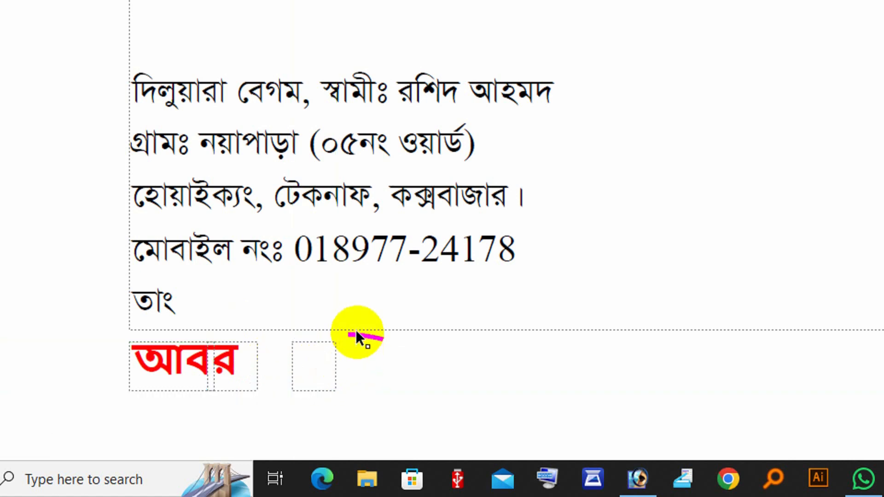
pyautogui.click(233, 361)
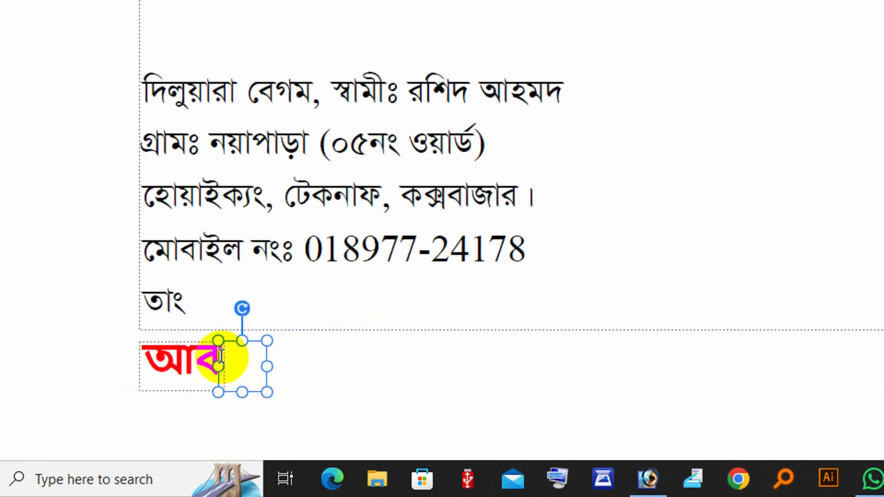
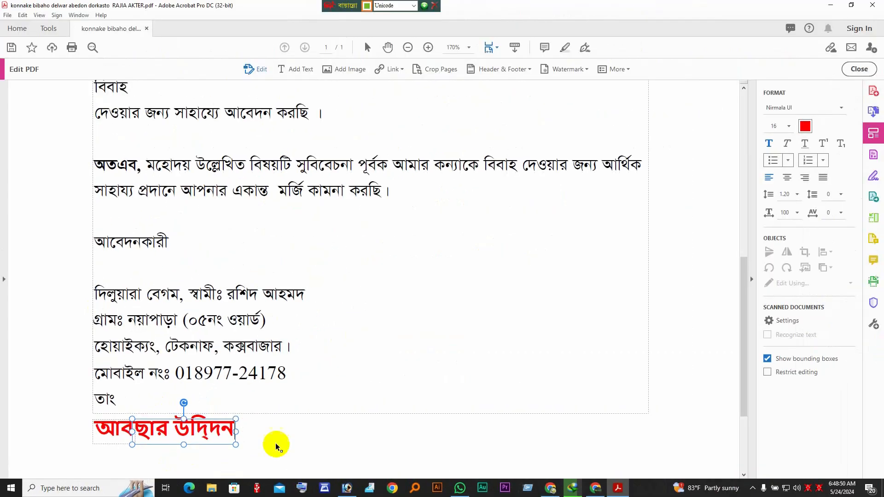
# Select the parts of the new red name to confirm it is complete
pyautogui.click(312, 410)
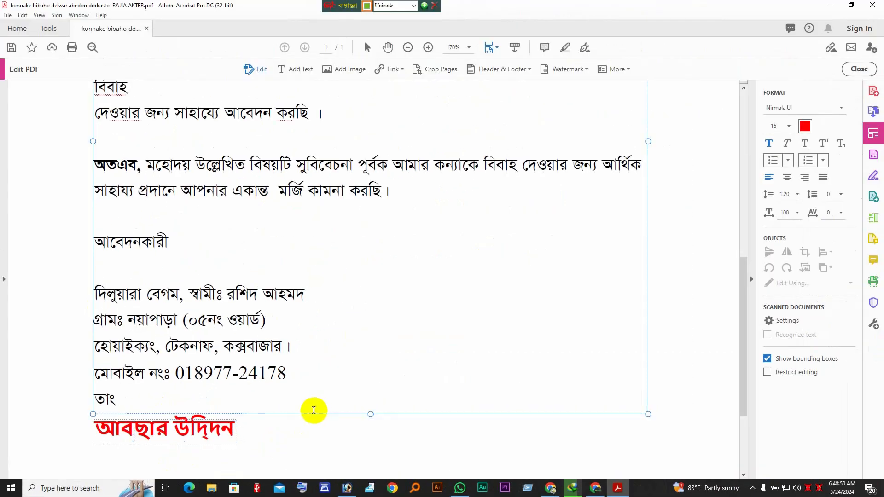
pyautogui.click(215, 438)
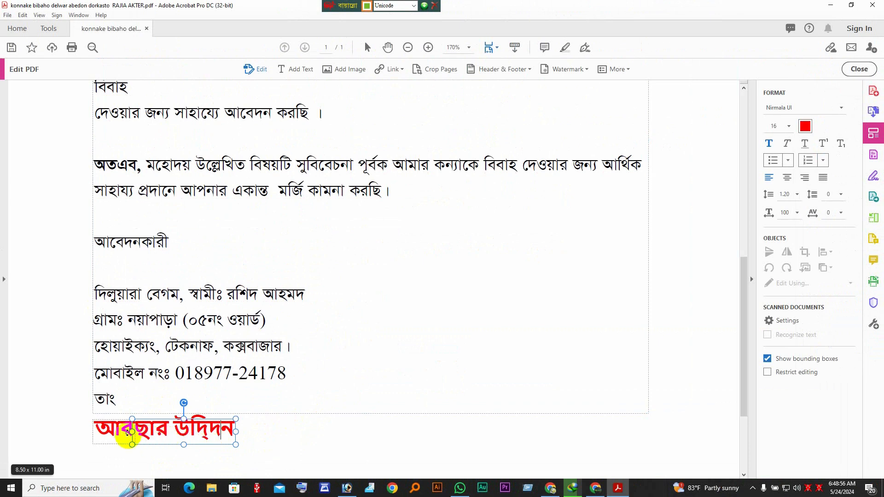
pyautogui.click(127, 434)
pyautogui.click(161, 436)
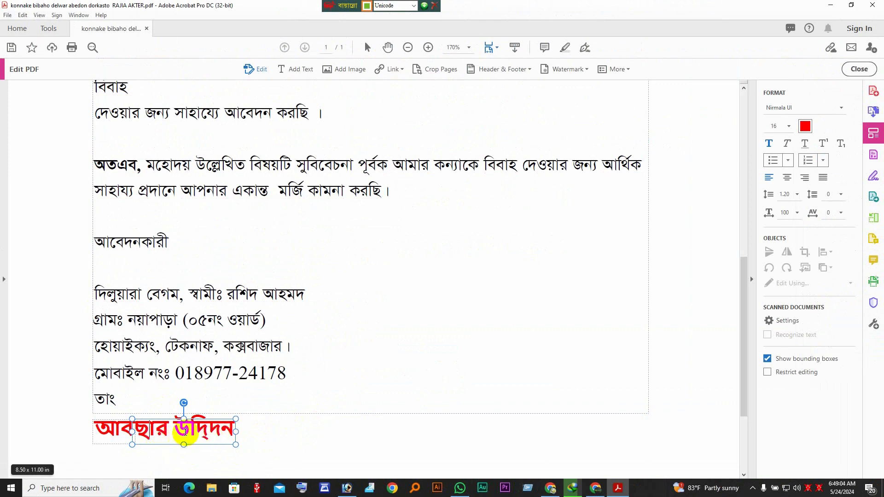
pyautogui.tripleClick(184, 432)
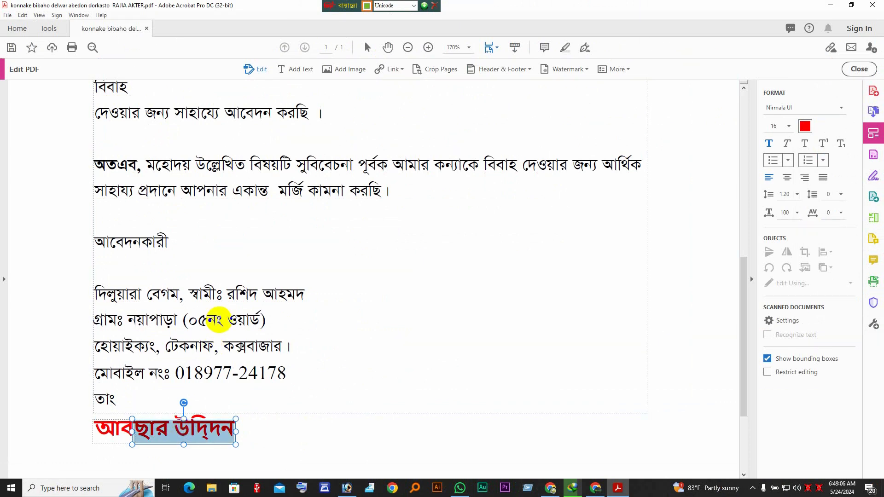
# Colour the husband's name after স্বামীঃ red from the font colour swatch
pyautogui.click(217, 320)
pyautogui.moveTo(227, 293); pyautogui.dragTo(318, 293)
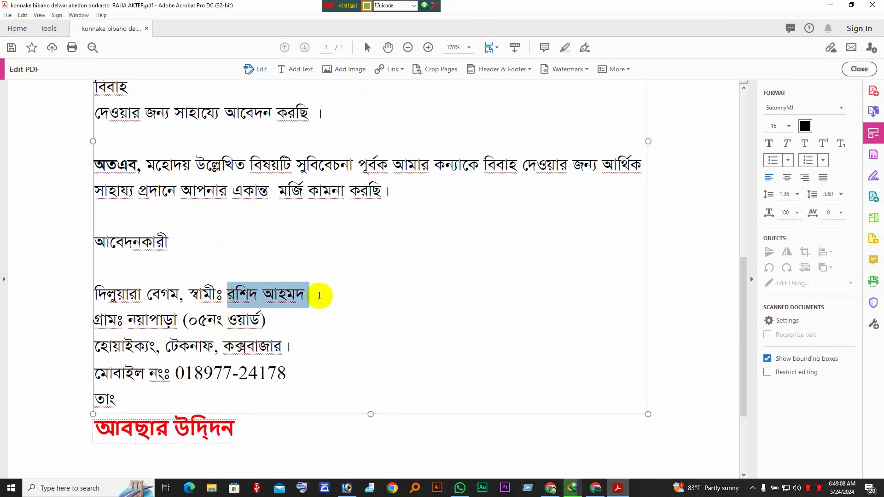
pyautogui.click(806, 126)
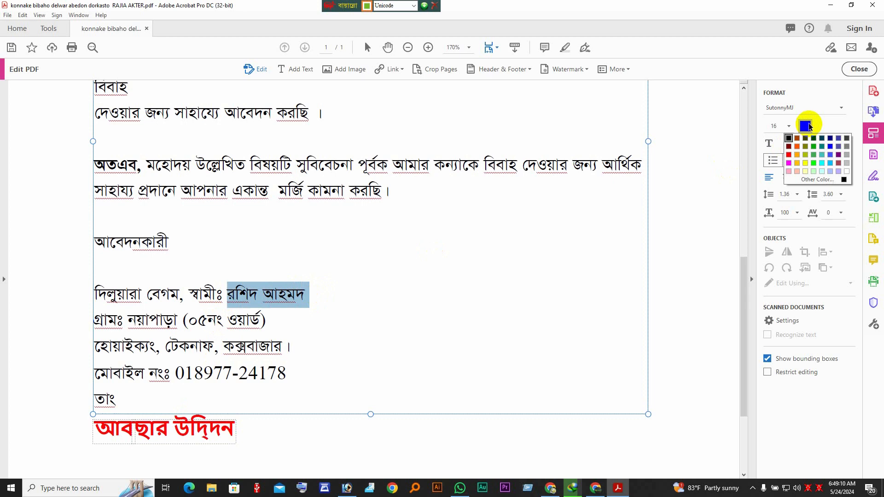
pyautogui.click(789, 155)
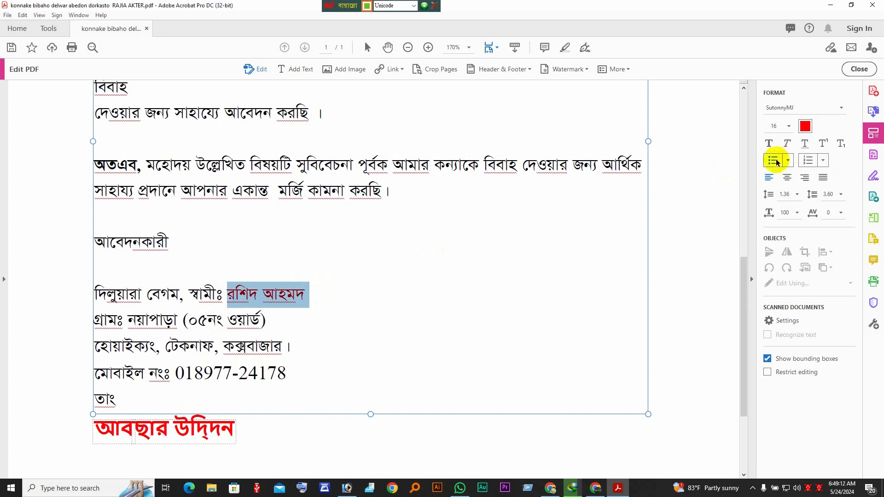
pyautogui.click(300, 299)
pyautogui.scroll(6, 299, 300)
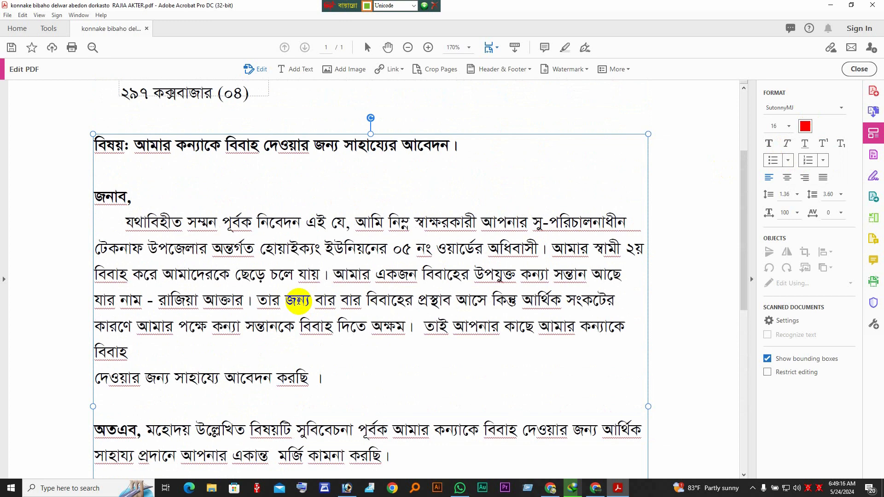
pyautogui.scroll(3, 298, 301)
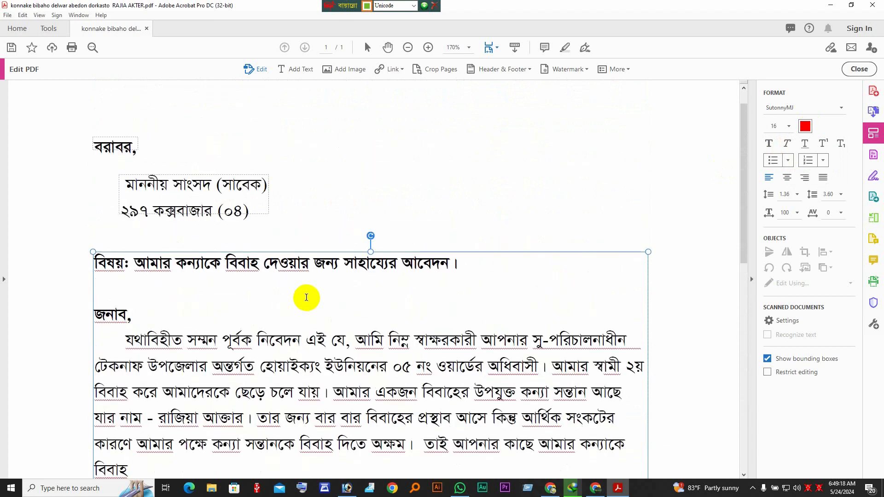
pyautogui.scroll(1, 307, 298)
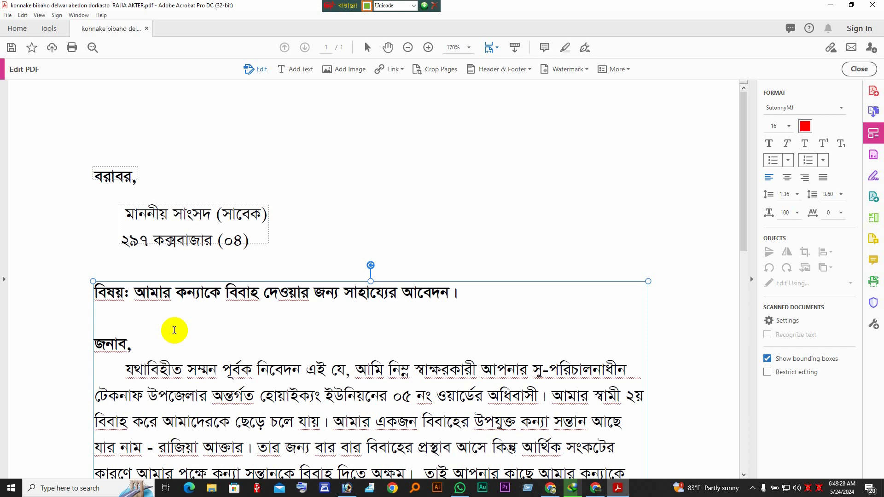
pyautogui.click(265, 299)
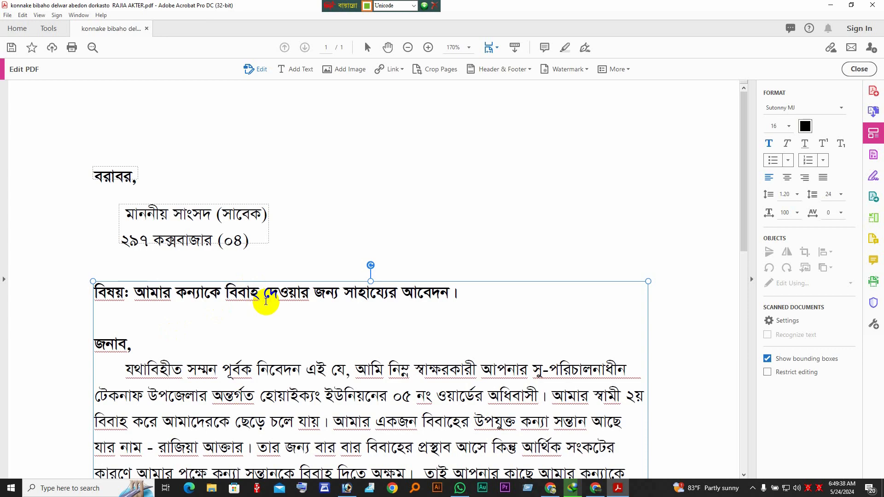
pyautogui.scroll(-6, 266, 300)
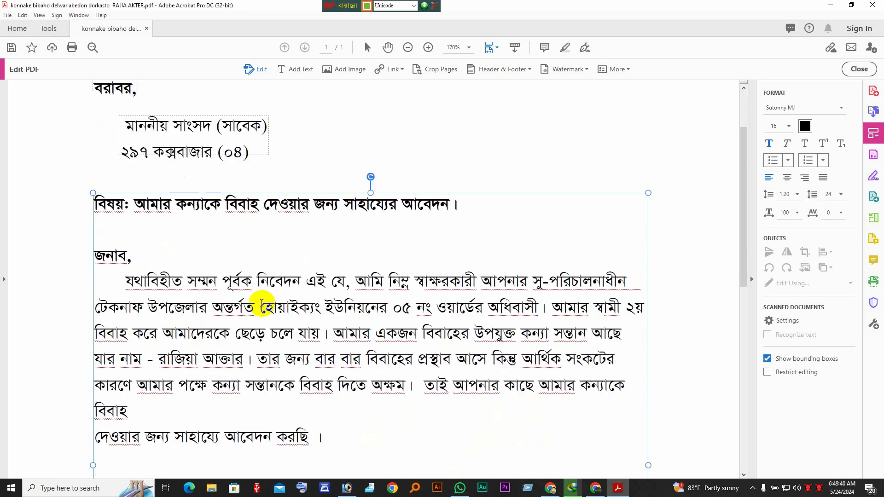
pyautogui.scroll(-12, 262, 302)
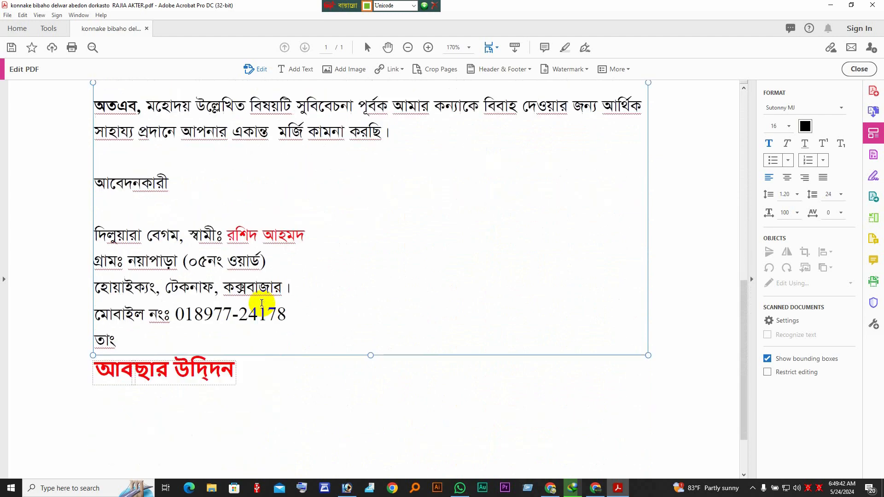
pyautogui.scroll(18, 261, 304)
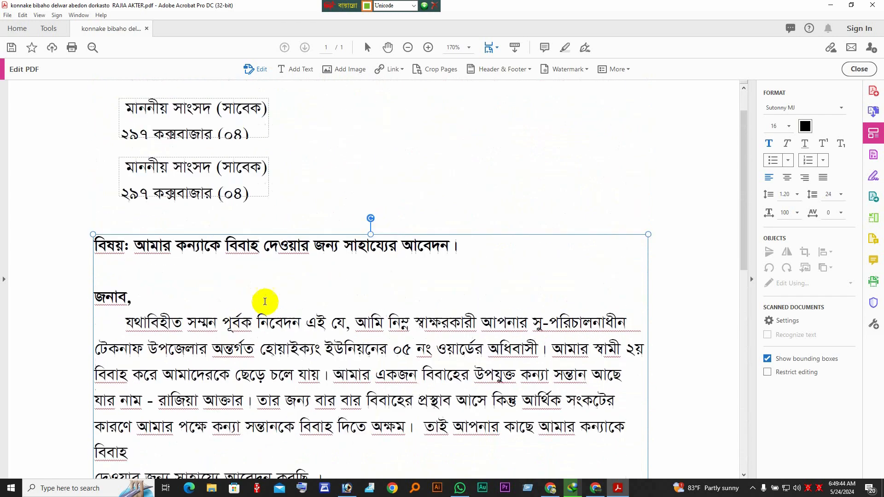
pyautogui.scroll(-5, 265, 301)
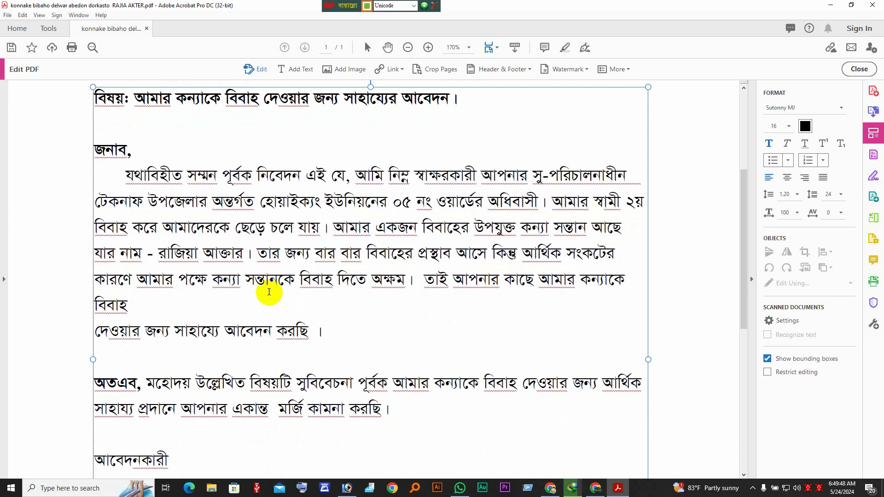
pyautogui.scroll(-4, 269, 292)
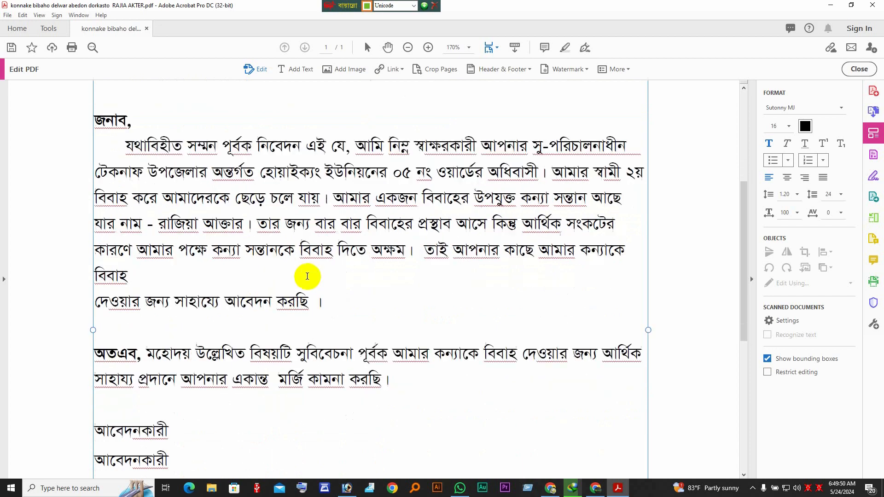
pyautogui.scroll(-10, 311, 275)
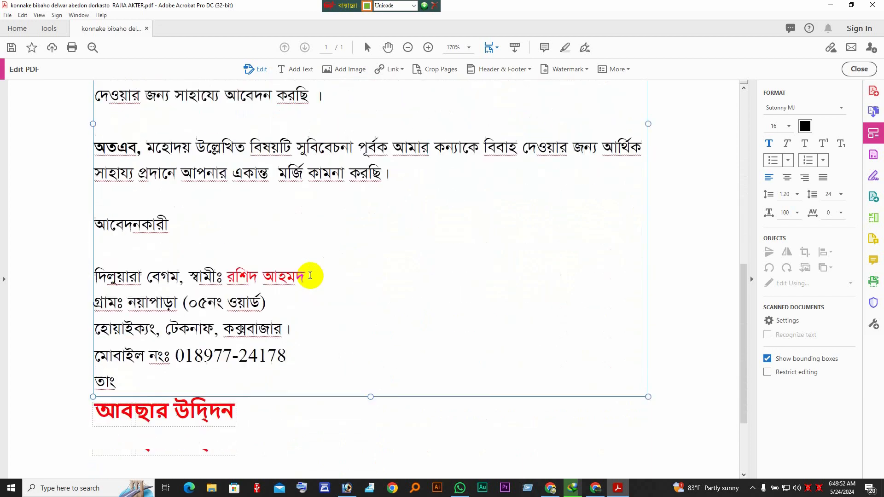
pyautogui.scroll(16, 313, 266)
# Scroll to the top of the letter and reveal the hidden notification-area icons
pyautogui.scroll(5, 315, 262)
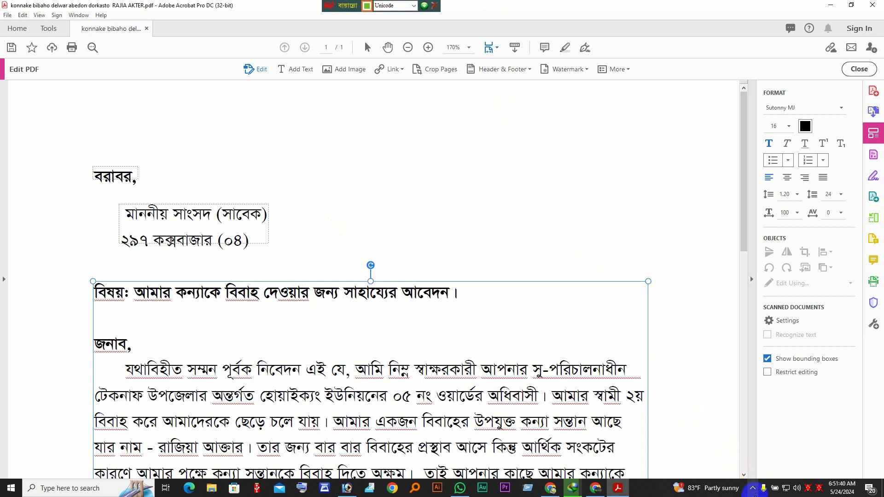
pyautogui.click(751, 486)
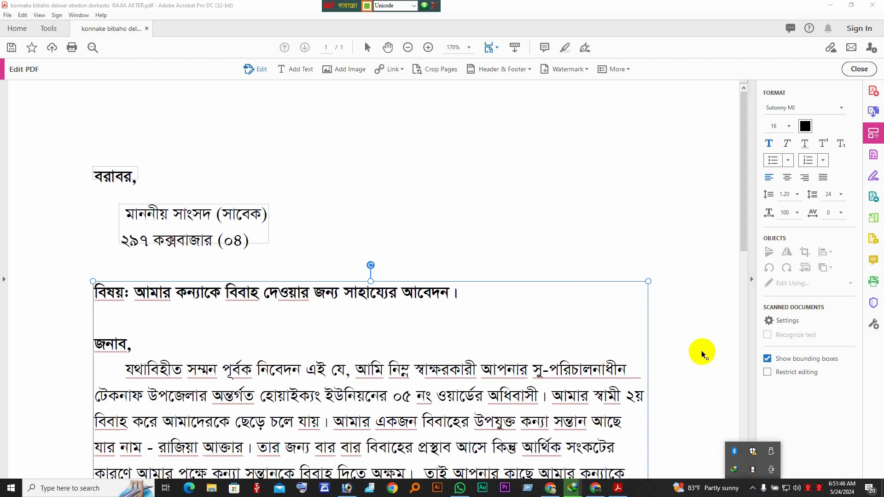
pyautogui.click(753, 469)
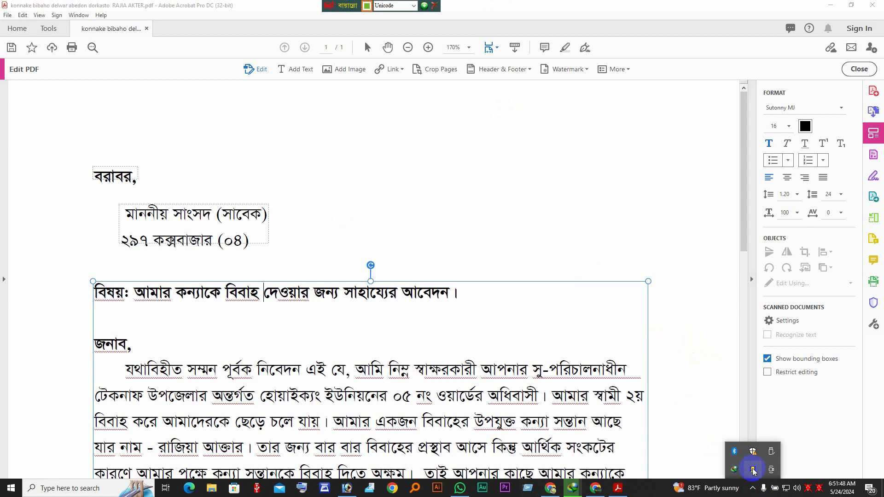